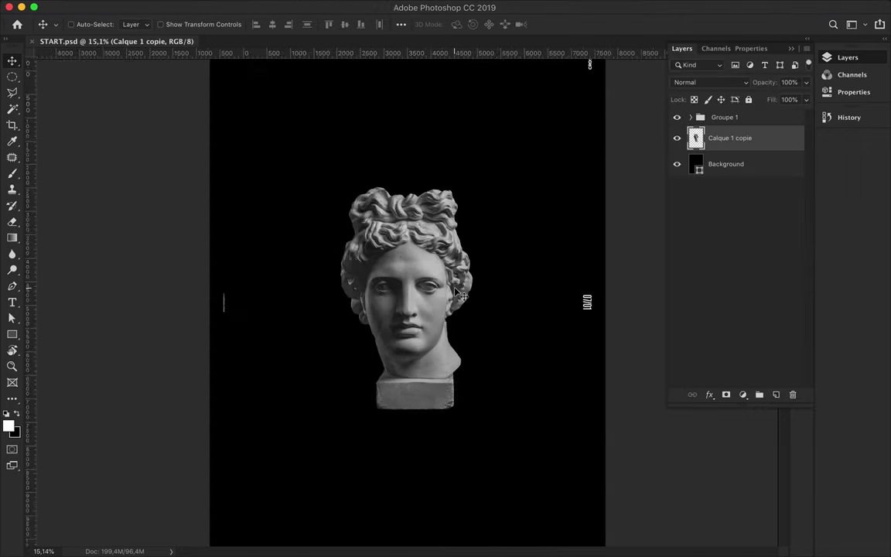
- Show START.psd with the grey statue head on its black background
{"action": "scroll", "coordinate": [461, 294], "scroll_direction": "up", "scroll_amount": 2}
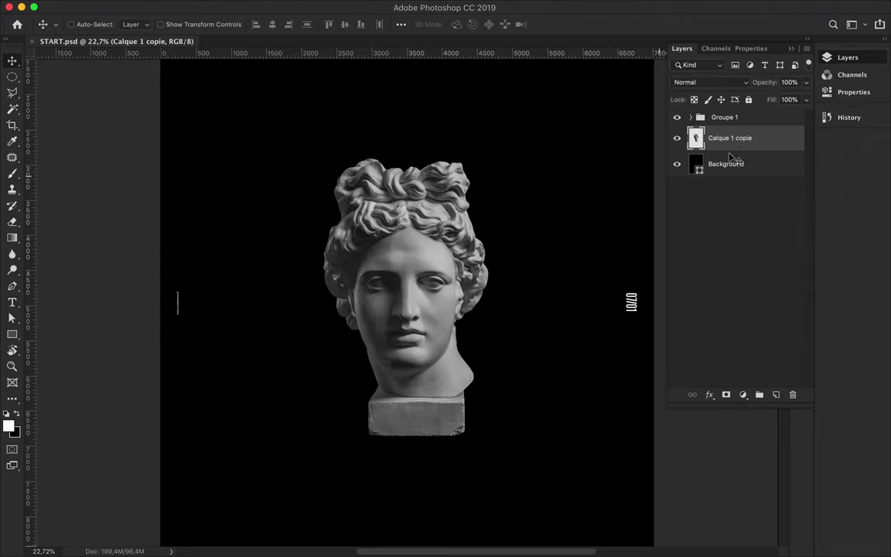
- Duplicate the statue layer, apply a 170.7 px High Pass, and blend it as Overlay
{"action": "key", "text": "ctrl+j"}
{"action": "left_click", "coordinate": [300, 8]}
{"action": "key", "text": "Escape"}
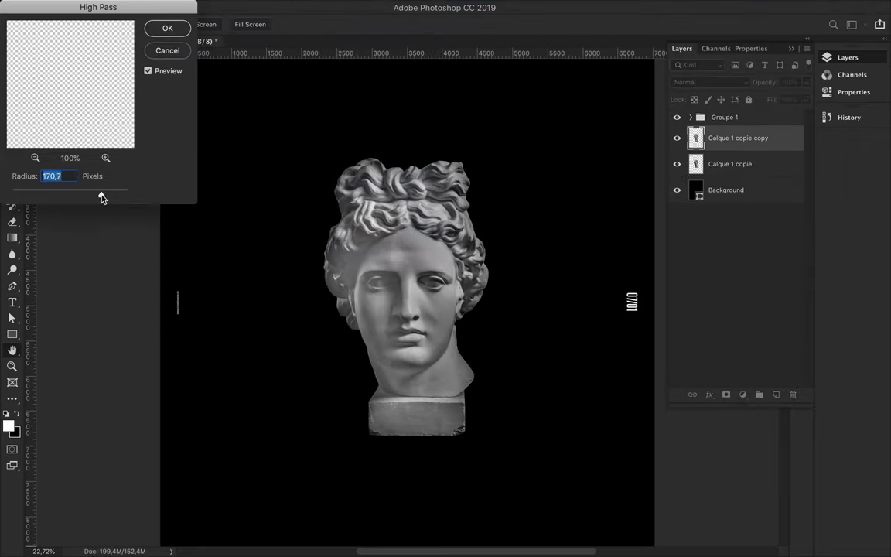
{"action": "left_click_drag", "start_coordinate": [102, 195], "coordinate": [70, 195]}
{"action": "left_click", "coordinate": [173, 28]}
{"action": "left_click", "coordinate": [710, 82]}
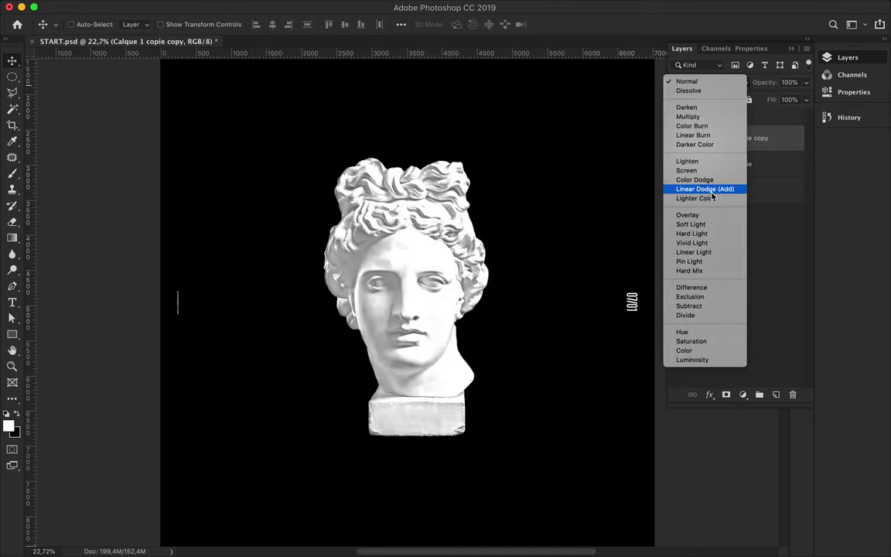
{"action": "left_click", "coordinate": [688, 215]}
{"action": "left_click", "coordinate": [741, 85]}
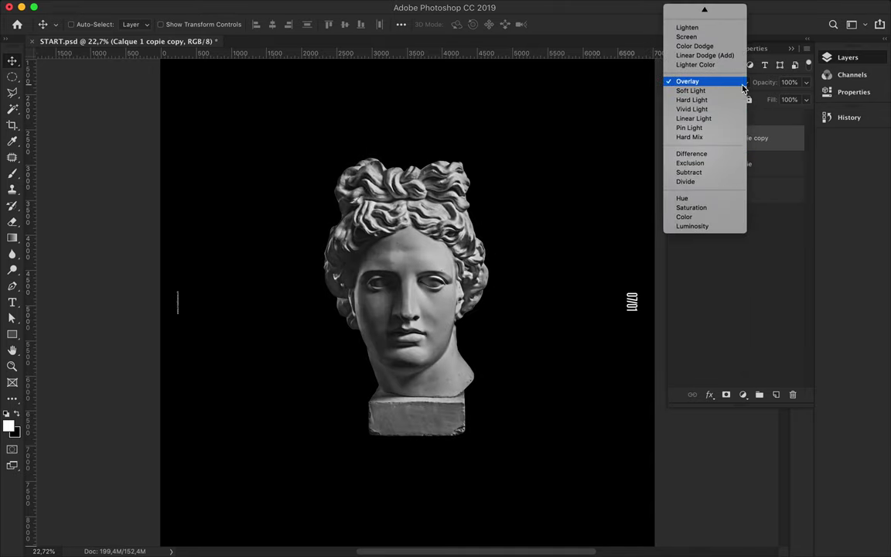
{"action": "left_click", "coordinate": [742, 85]}
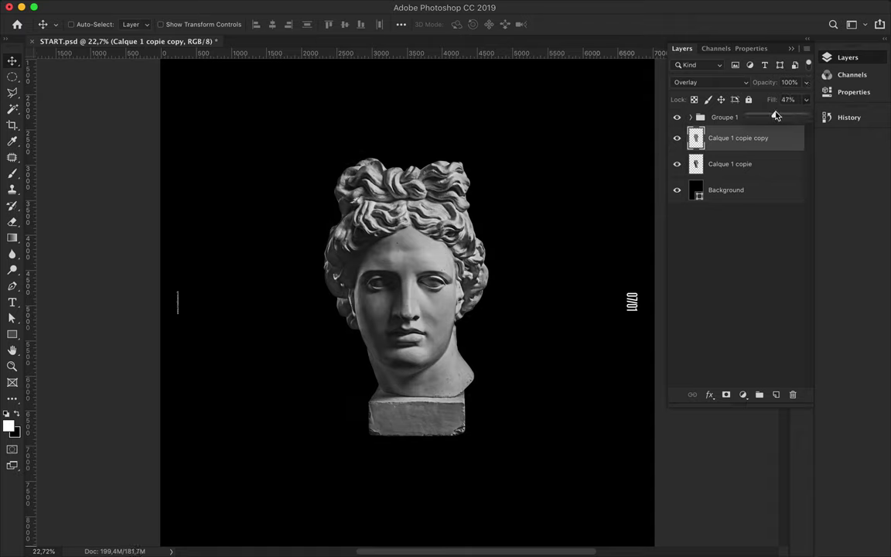
- Add a Levels adjustment with highlight input 209 to brighten the statue
{"action": "left_click", "coordinate": [746, 396]}
{"action": "left_click", "coordinate": [762, 467]}
{"action": "left_click_drag", "start_coordinate": [797, 177], "coordinate": [779, 180]}
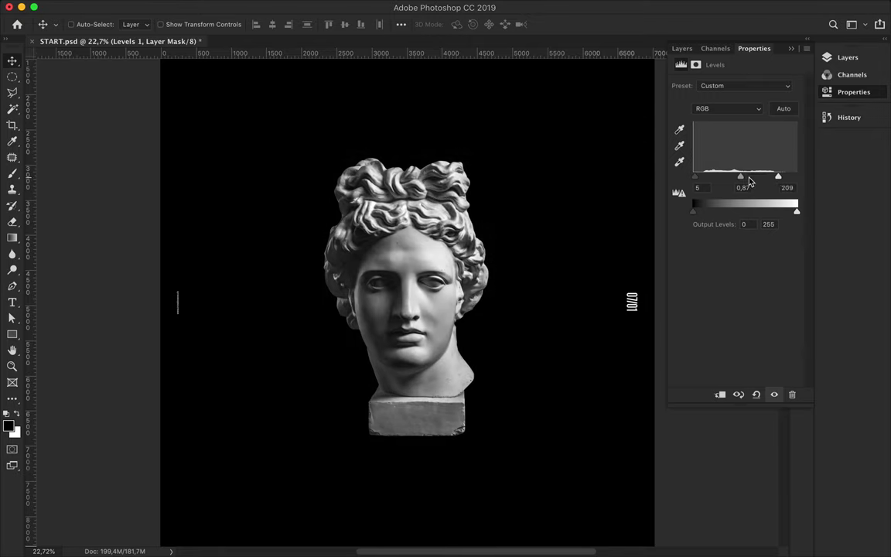
{"action": "key", "text": "ctrl+0"}
- Scale both statue layers together to about 120%
{"action": "key", "text": "ctrl+t"}
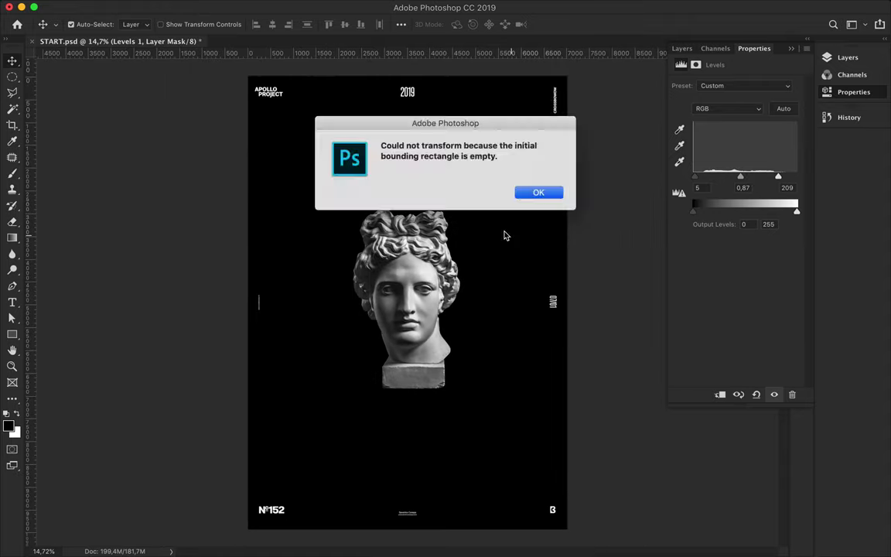
{"action": "key", "text": "Return"}
{"action": "left_click", "coordinate": [681, 48]}
{"action": "left_click", "coordinate": [757, 142]}
{"action": "left_click", "coordinate": [738, 163]}
{"action": "left_click", "coordinate": [729, 189], "text": "shift"}
{"action": "key", "text": "ctrl+t"}
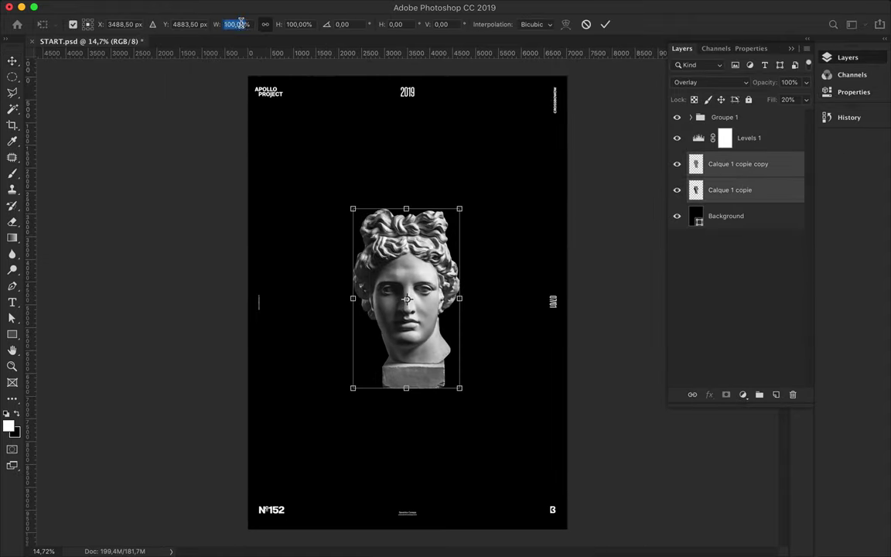
{"action": "left_click_drag", "start_coordinate": [205, 24], "coordinate": [232, 24]}
{"action": "key", "text": "Return"}
- Select the Background layer and switch to the Rectangle tool
{"action": "left_click", "coordinate": [734, 213]}
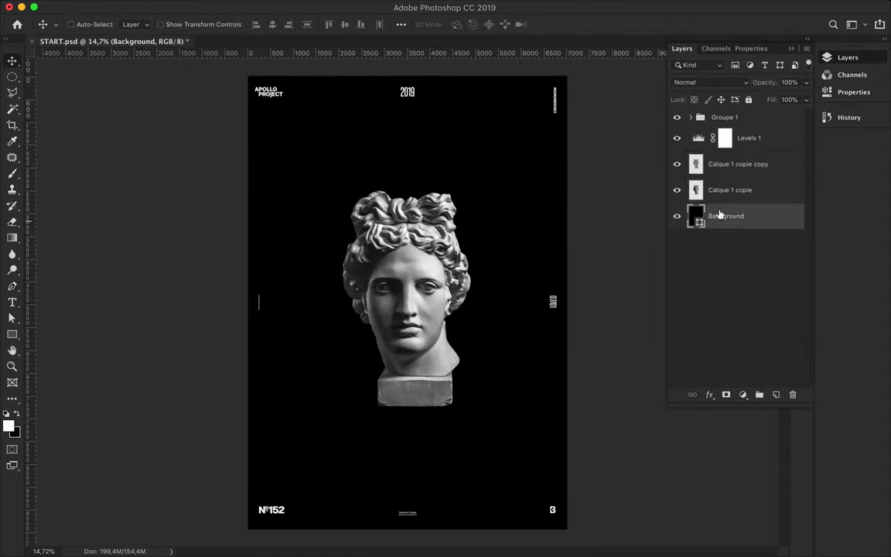
{"action": "key", "text": "u"}
{"action": "left_click", "coordinate": [304, 7]}
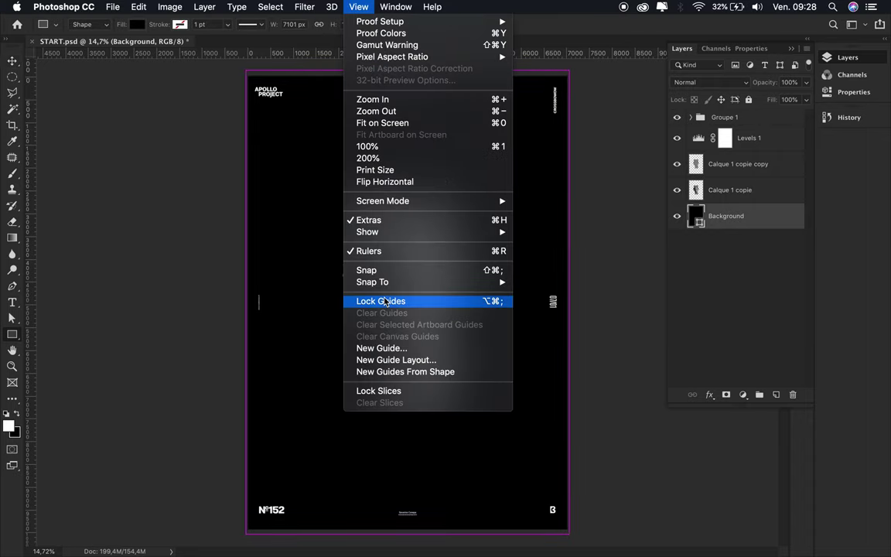
- Add a guide layout of 12 columns and 22 rows with 60 px gutters
{"action": "left_click", "coordinate": [379, 360]}
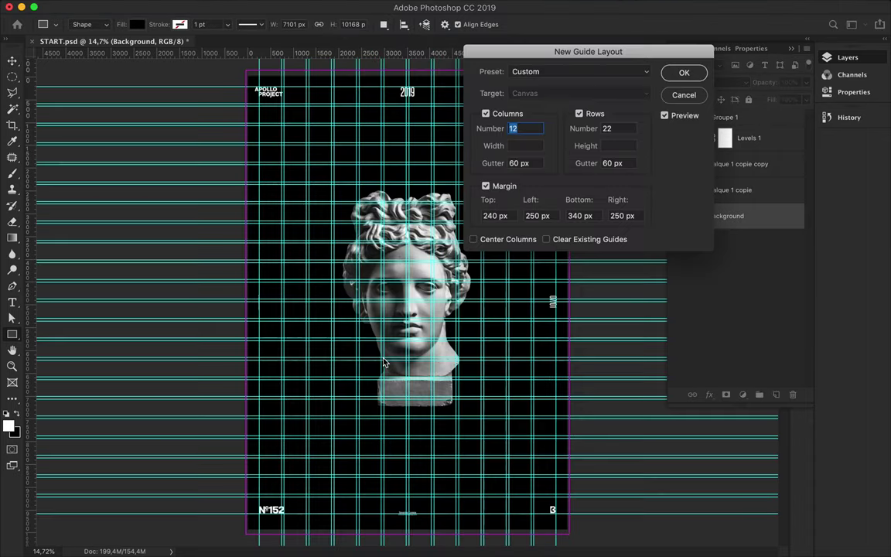
{"action": "left_click", "coordinate": [684, 73]}
{"action": "scroll", "coordinate": [391, 232], "scroll_direction": "up", "scroll_amount": 2}
{"action": "scroll", "coordinate": [390, 116], "scroll_direction": "up", "scroll_amount": 1}
{"action": "key", "text": "m"}
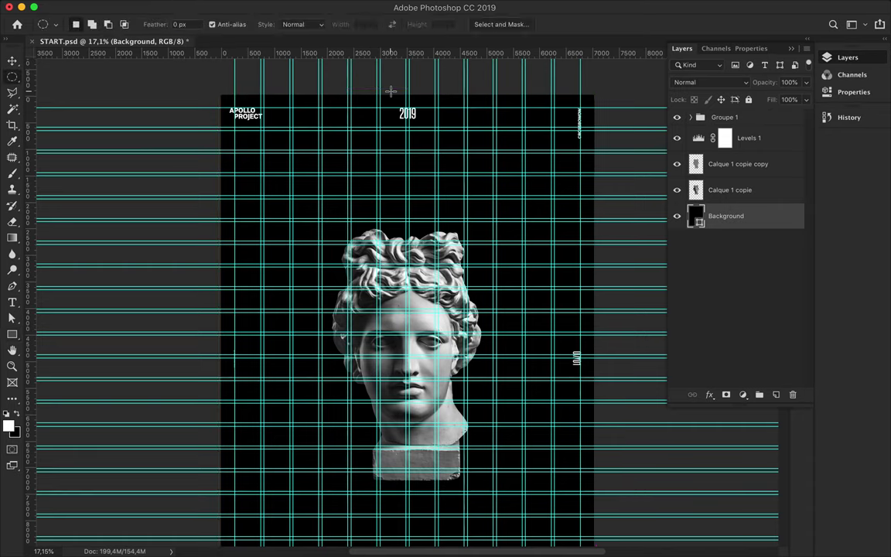
{"action": "key", "text": "v"}
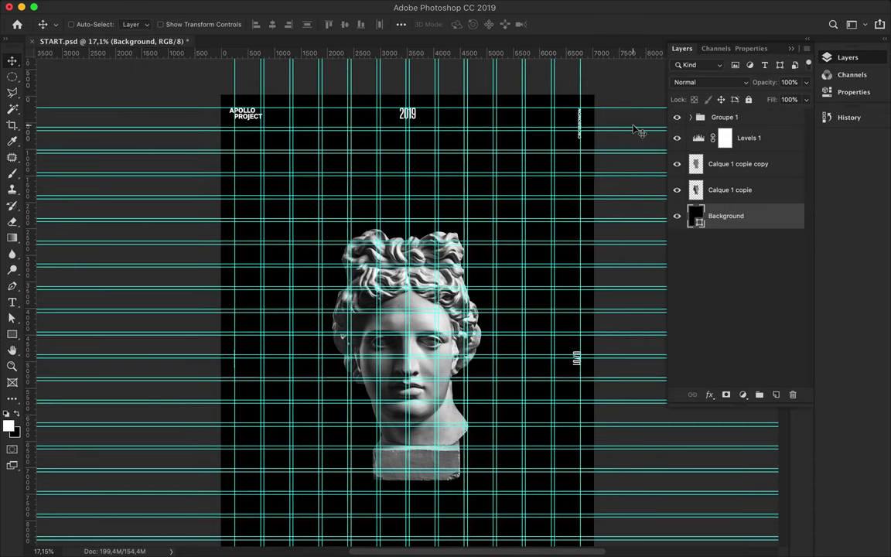
{"action": "left_click", "coordinate": [360, 6]}
{"action": "left_click", "coordinate": [363, 300]}
- Draw a white 3230 × 800 px rectangle bar above the statue head
{"action": "key", "text": "u"}
{"action": "left_click_drag", "start_coordinate": [321, 154], "coordinate": [490, 195]}
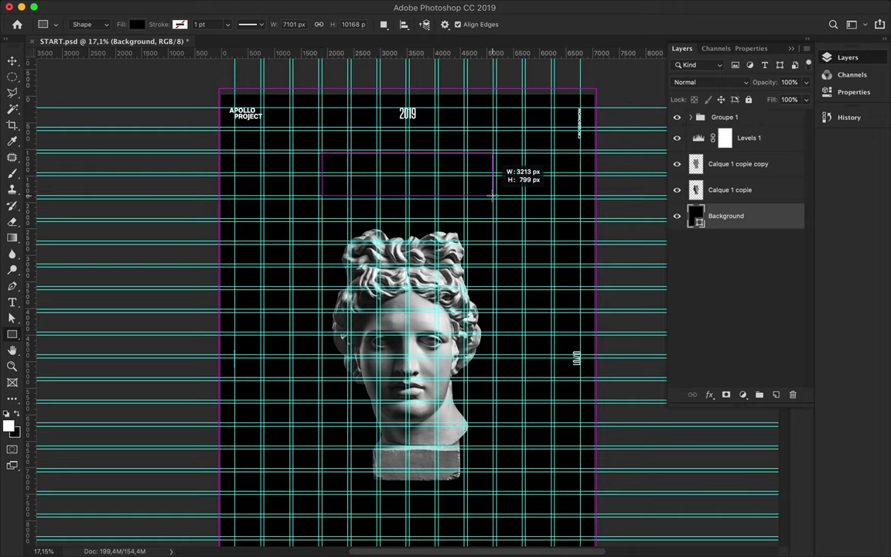
{"action": "key", "text": "a"}
{"action": "left_click", "coordinate": [184, 24]}
{"action": "left_click", "coordinate": [123, 83]}
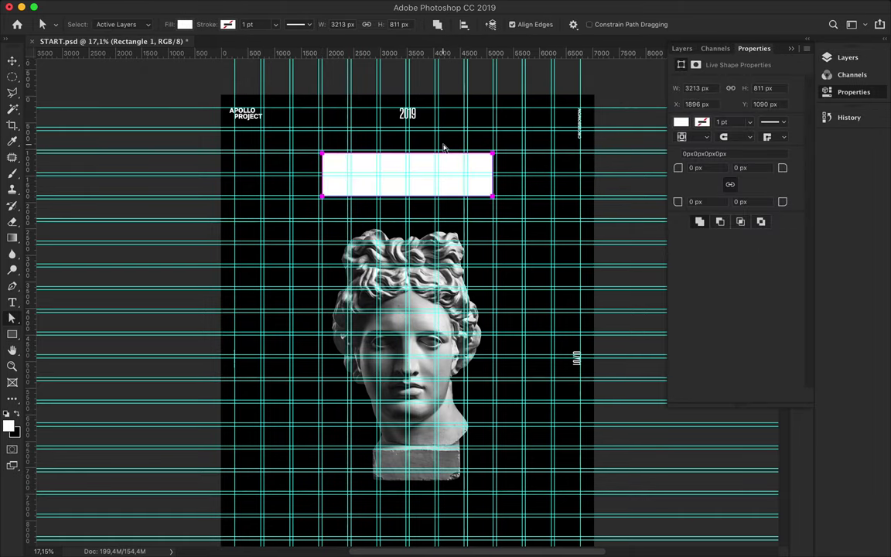
{"action": "key", "text": "v"}
{"action": "scroll", "coordinate": [440, 154], "scroll_direction": "up", "scroll_amount": 3}
{"action": "scroll", "coordinate": [440, 154], "scroll_direction": "up", "scroll_amount": 2}
{"action": "key", "text": "ctrl+t"}
{"action": "mouse_move", "coordinate": [550, 166]}
{"action": "left_mouse_down"}
{"action": "mouse_move", "coordinate": [537, 165]}
{"action": "mouse_move", "coordinate": [551, 165]}
{"action": "left_mouse_up"}
{"action": "left_click_drag", "start_coordinate": [369, 120], "coordinate": [370, 123]}
{"action": "left_click", "coordinate": [605, 24]}
- Alt-drag copies of the white bar down the poster
{"action": "scroll", "coordinate": [498, 223], "scroll_direction": "down", "scroll_amount": 5}
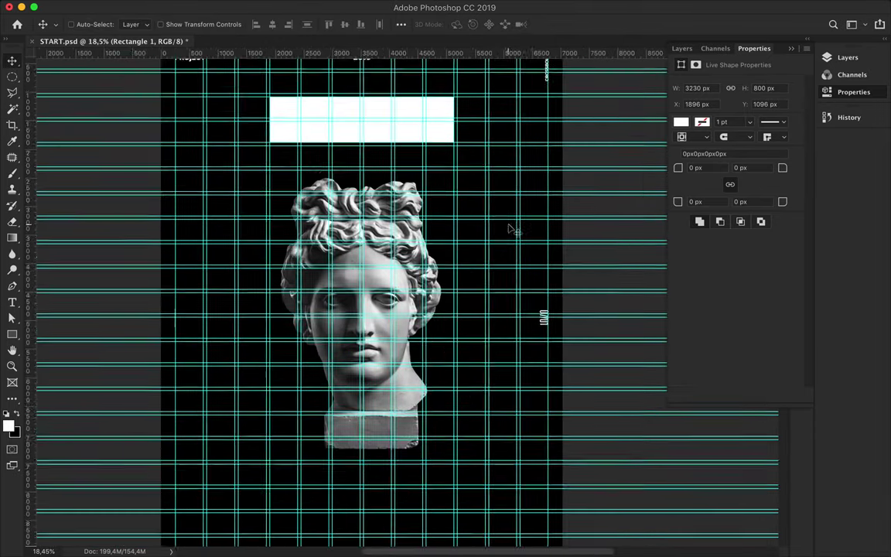
{"action": "scroll", "coordinate": [528, 205], "scroll_direction": "down", "scroll_amount": 1}
{"action": "left_click_drag", "start_coordinate": [452, 137], "coordinate": [452, 222]}
{"action": "left_click_drag", "start_coordinate": [346, 208], "coordinate": [338, 490]}
- Select all five bar layers and distribute their vertical centers evenly
{"action": "left_click", "coordinate": [848, 57]}
{"action": "left_click", "coordinate": [735, 215]}
{"action": "left_click", "coordinate": [726, 320], "text": "shift"}
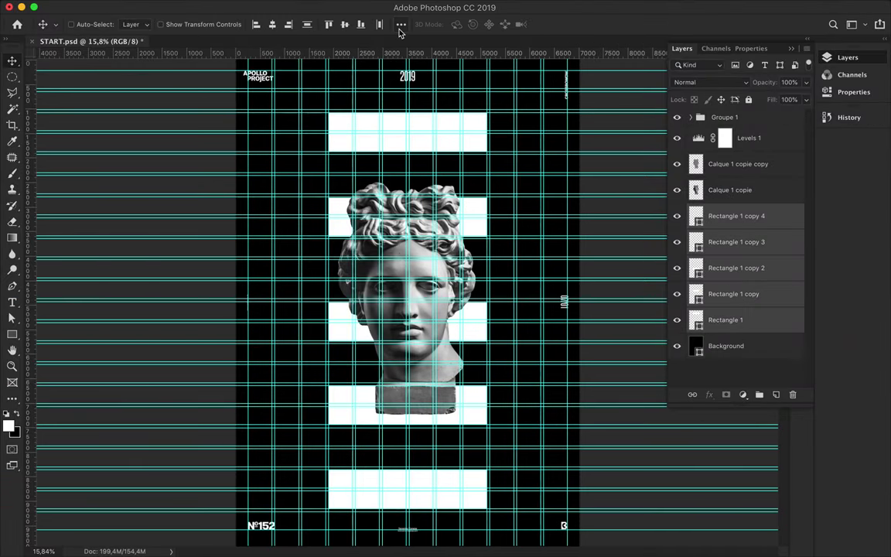
{"action": "left_click", "coordinate": [400, 24]}
{"action": "left_click", "coordinate": [344, 139]}
{"action": "left_click", "coordinate": [611, 227]}
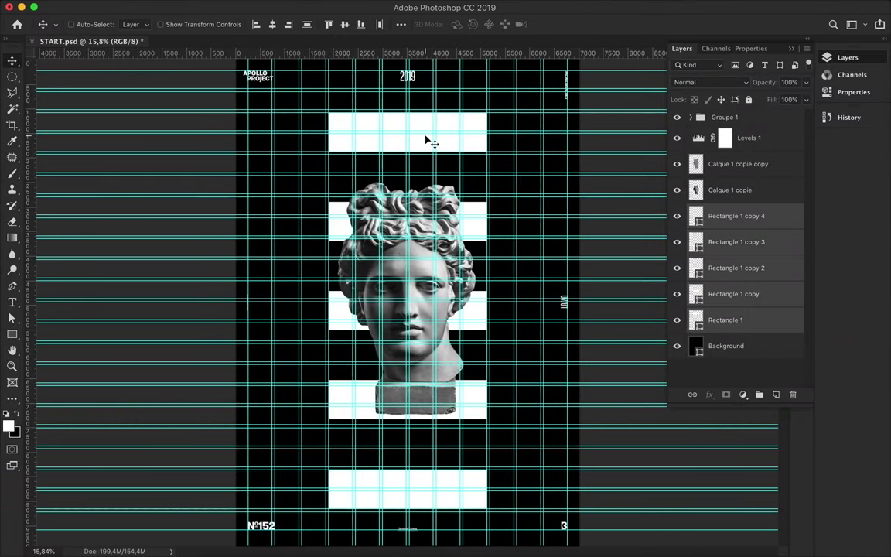
- Make the top and bottom white bars thinner
{"action": "left_click", "coordinate": [458, 140], "text": "ctrl"}
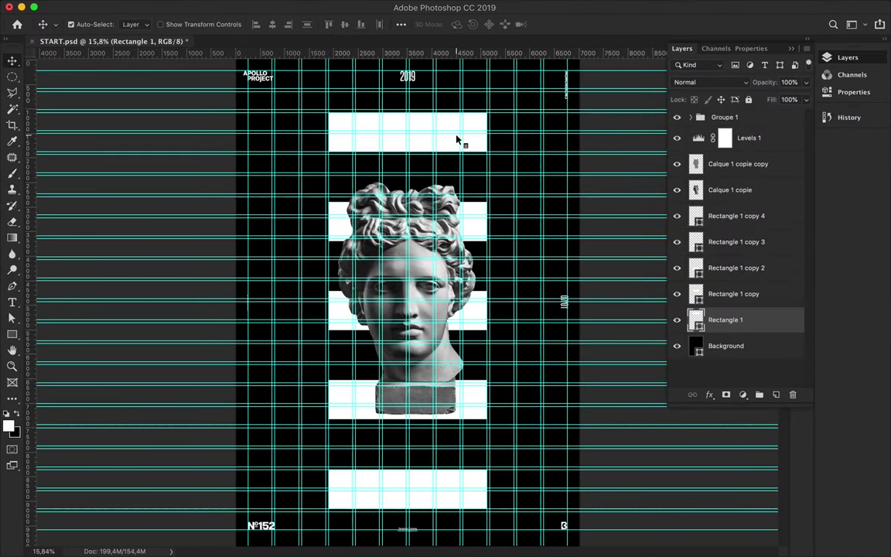
{"action": "key", "text": "ctrl+t"}
{"action": "left_click_drag", "start_coordinate": [408, 114], "coordinate": [408, 133]}
{"action": "key", "text": "Return"}
{"action": "left_click", "coordinate": [410, 511]}
{"action": "key", "text": "ctrl+t"}
{"action": "mouse_move", "coordinate": [408, 508]}
{"action": "left_mouse_down"}
{"action": "mouse_move", "coordinate": [408, 488]}
{"action": "mouse_move", "coordinate": [391, 526]}
{"action": "mouse_move", "coordinate": [408, 520]}
{"action": "mouse_move", "coordinate": [392, 117]}
{"action": "left_mouse_up"}
{"action": "key", "text": "Return"}
- Adjust the added bar copy and select the Rectangle 1 copy layer
{"action": "key", "text": "ctrl+t"}
{"action": "key", "text": "Return"}
{"action": "scroll", "coordinate": [337, 255], "scroll_direction": "down", "scroll_amount": 2}
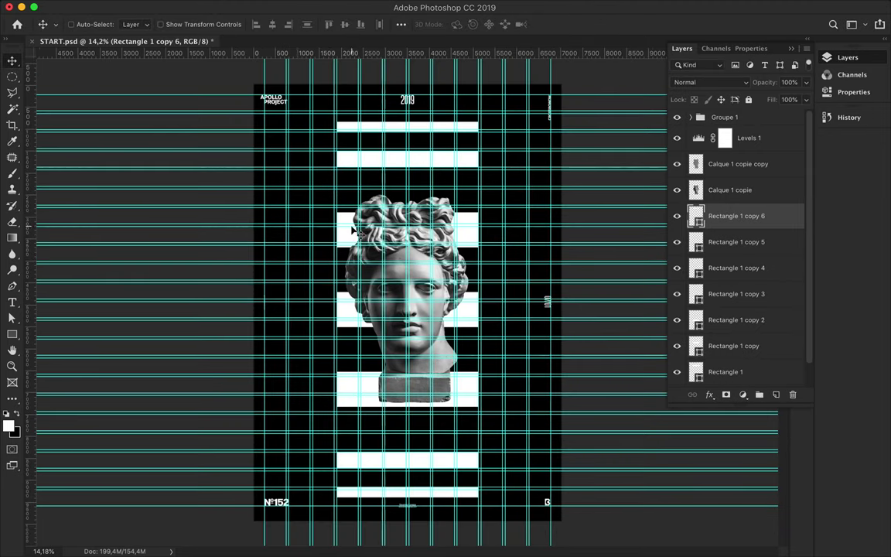
{"action": "left_click", "coordinate": [344, 236]}
- Group the statue and Levels layers as Apollo and rename Groupe 1 to Layout
{"action": "left_click", "coordinate": [728, 190]}
{"action": "left_click", "coordinate": [735, 164], "text": "shift"}
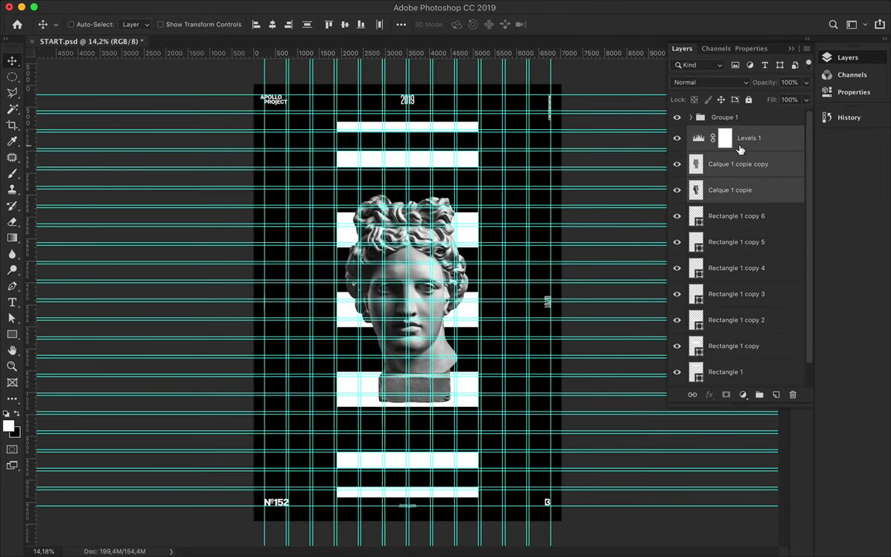
{"action": "left_click", "coordinate": [761, 396]}
{"action": "double_click", "coordinate": [714, 133]}
{"action": "type", "text": "Apollo"}
{"action": "double_click", "coordinate": [724, 117]}
{"action": "type", "text": "Layout"}
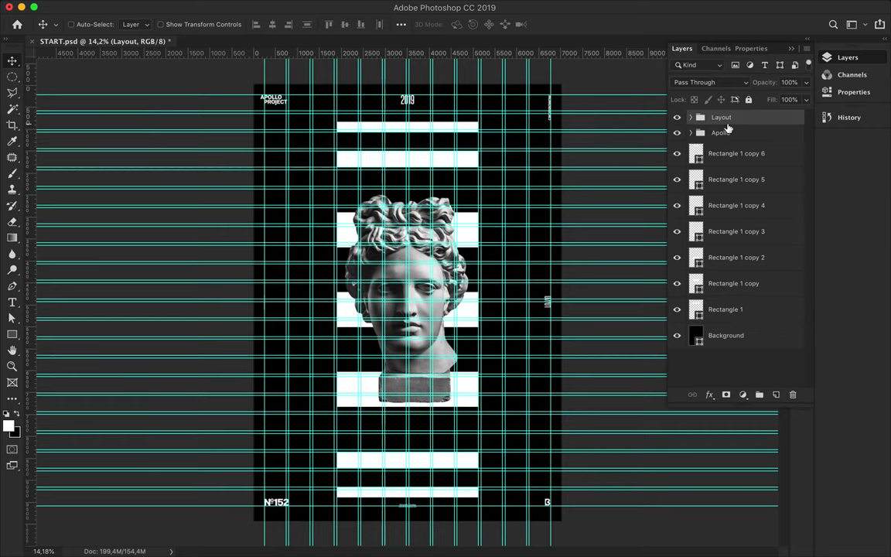
{"action": "scroll", "coordinate": [433, 282], "scroll_direction": "up", "scroll_amount": 1}
- Set the Pen tool to Shape mode and show its fill options
{"action": "key", "text": "p"}
{"action": "left_click", "coordinate": [91, 24]}
{"action": "left_click", "coordinate": [85, 35]}
- Set the shape fill colour to orange #ef9912 in the Color Picker
{"action": "left_click", "coordinate": [137, 24]}
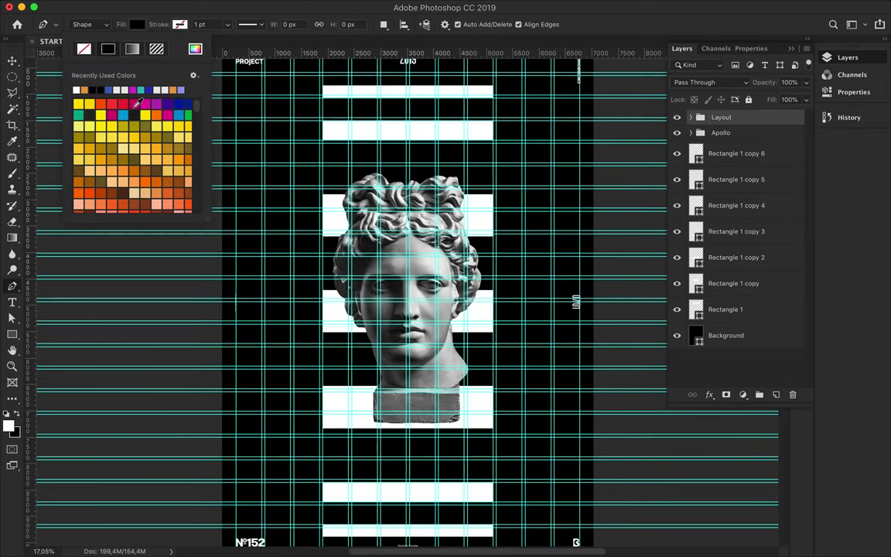
{"action": "left_click", "coordinate": [138, 103]}
{"action": "left_click", "coordinate": [195, 48]}
{"action": "left_click", "coordinate": [531, 170]}
{"action": "left_click", "coordinate": [579, 189]}
{"action": "left_click_drag", "start_coordinate": [633, 163], "coordinate": [635, 295]}
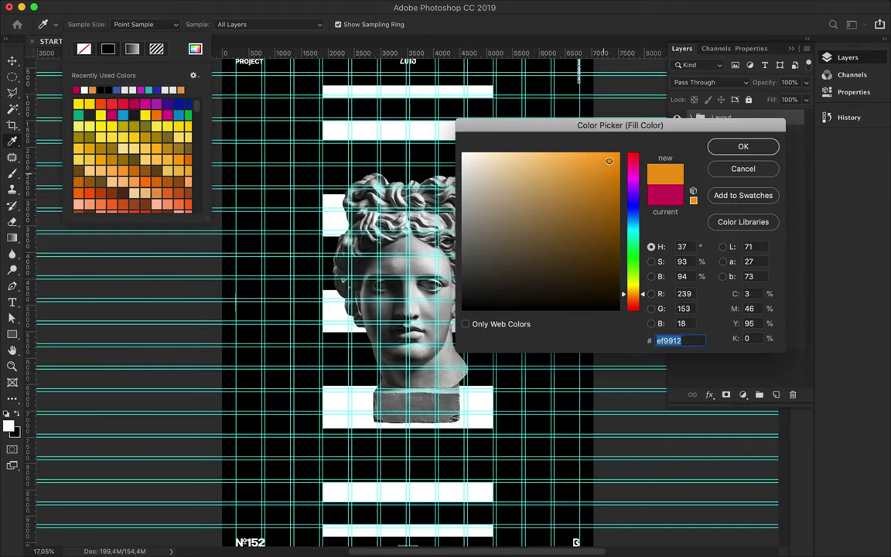
{"action": "left_click", "coordinate": [746, 146]}
- Close the fill options and place a text point left of the statue
{"action": "scroll", "coordinate": [303, 199], "scroll_direction": "left", "scroll_amount": 3}
{"action": "scroll", "coordinate": [349, 175], "scroll_direction": "right", "scroll_amount": 3}
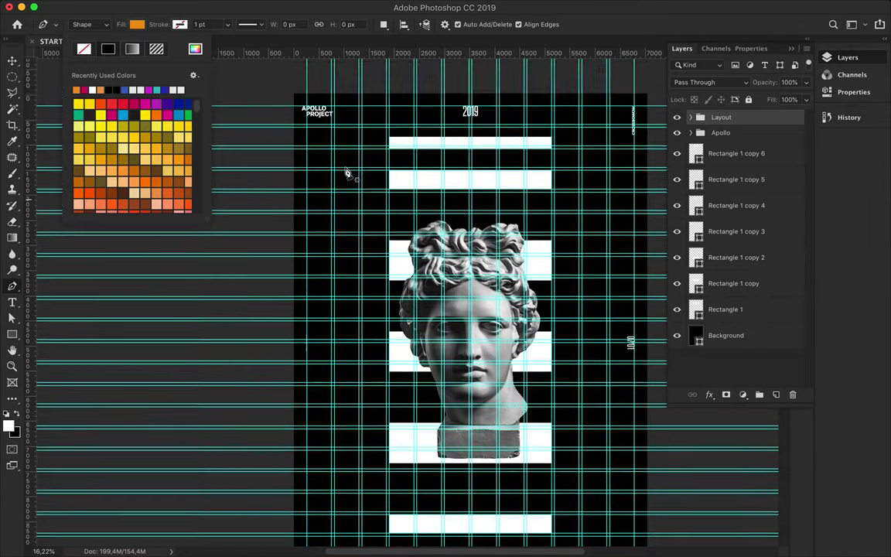
{"action": "scroll", "coordinate": [346, 172], "scroll_direction": "down", "scroll_amount": 1}
{"action": "key", "text": "Escape"}
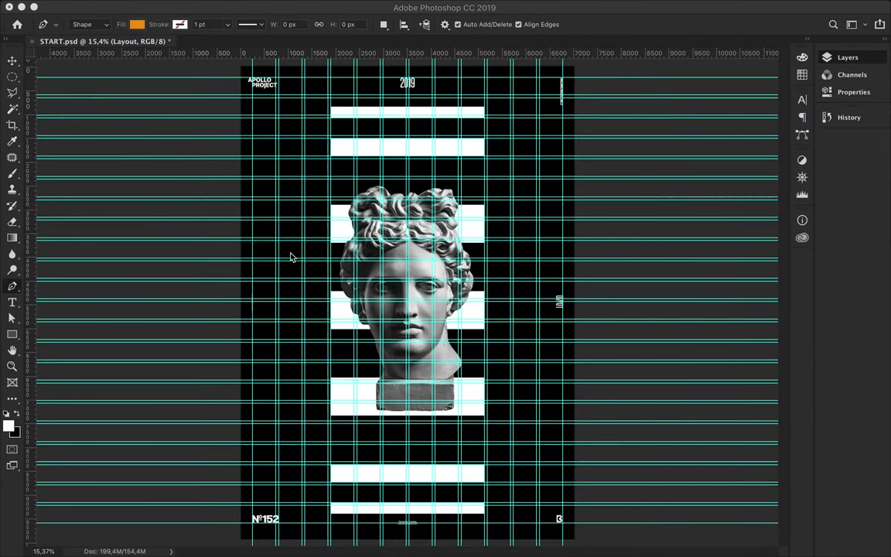
{"action": "key", "text": "t"}
{"action": "left_click", "coordinate": [274, 245]}
- Type APOLLO, enlarge and rotate it vertically beside the bust's left side
{"action": "type", "text": "APOLLO"}
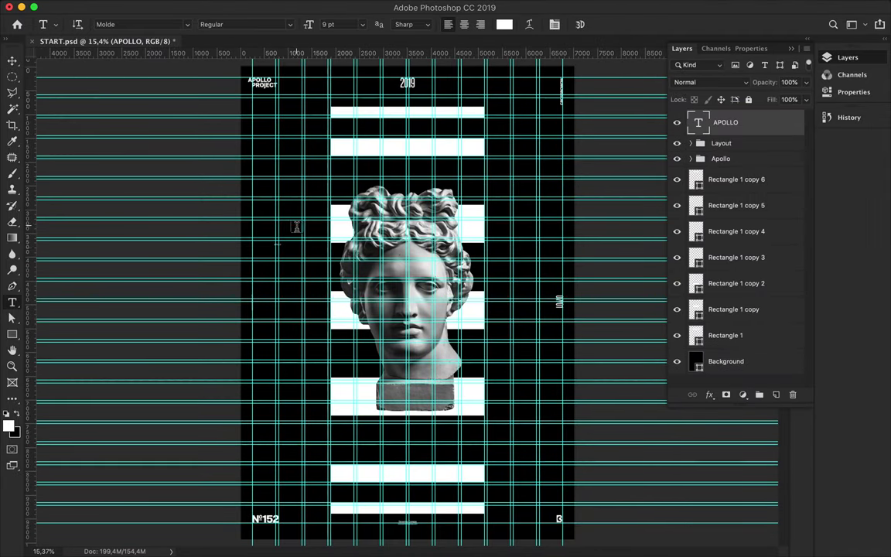
{"action": "key", "text": "ctrl+t"}
{"action": "left_click_drag", "start_coordinate": [276, 244], "coordinate": [418, 154]}
{"action": "left_click_drag", "start_coordinate": [372, 112], "coordinate": [292, 131]}
{"action": "left_click_drag", "start_coordinate": [353, 166], "coordinate": [298, 260]}
{"action": "key", "text": "Return"}
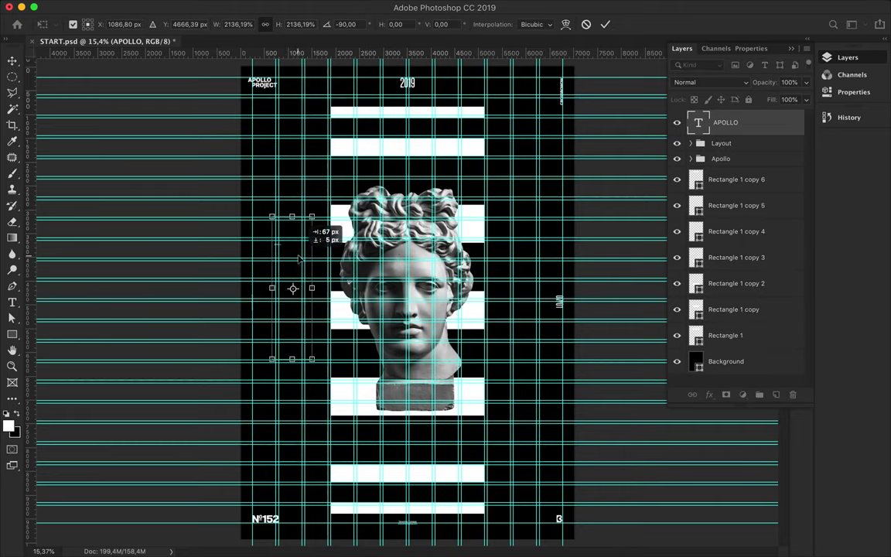
{"action": "key", "text": "v"}
{"action": "key", "text": "ctrl+semicolon"}
- Copy APOLLO to the right, rotate it, change it to 365°, and position both texts
{"action": "left_click_drag", "start_coordinate": [292, 286], "coordinate": [520, 286]}
{"action": "key", "text": "ctrl+t"}
{"action": "mouse_move", "coordinate": [541, 359]}
{"action": "left_mouse_down"}
{"action": "mouse_move", "coordinate": [521, 384]}
{"action": "mouse_move", "coordinate": [561, 362]}
{"action": "left_mouse_up"}
{"action": "key", "text": "Return"}
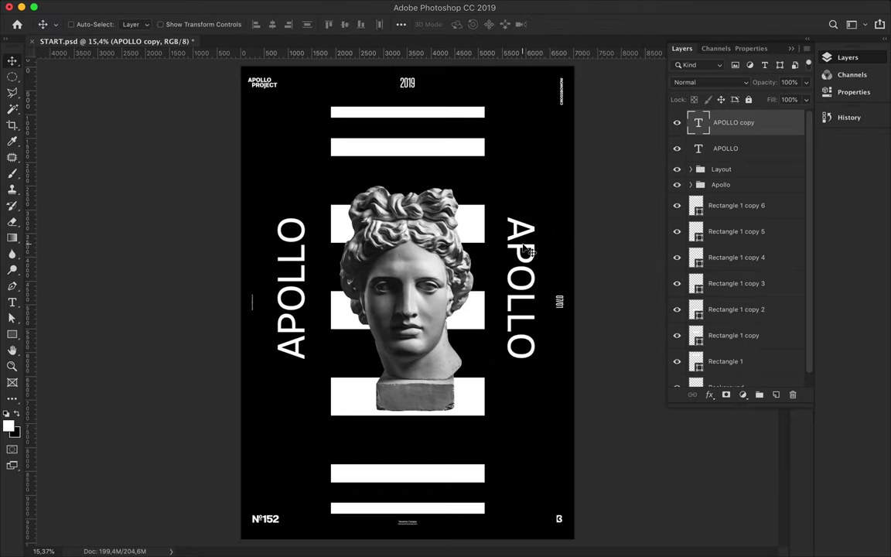
{"action": "double_click", "coordinate": [526, 250]}
{"action": "type", "text": "365°"}
{"action": "key", "text": "ctrl+Return"}
{"action": "left_click_drag", "start_coordinate": [534, 234], "coordinate": [534, 296]}
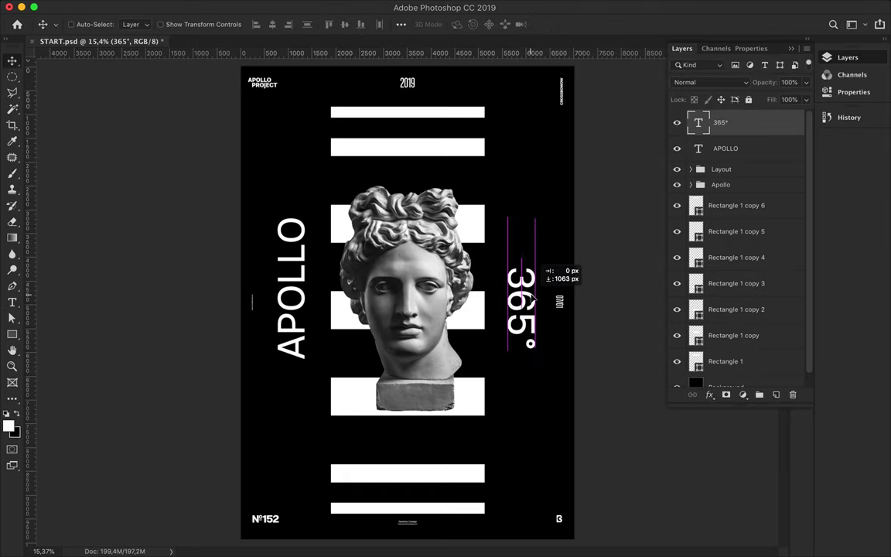
{"action": "left_click_drag", "start_coordinate": [292, 279], "coordinate": [292, 294]}
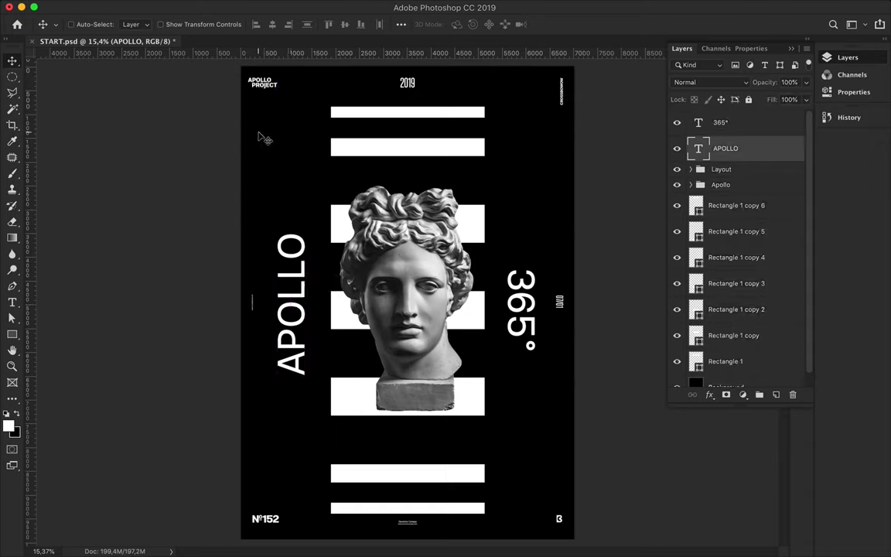
- Draw a wide diagonal band shape with the Pen tool, from the poster's top-left to bottom
{"action": "key", "text": "p"}
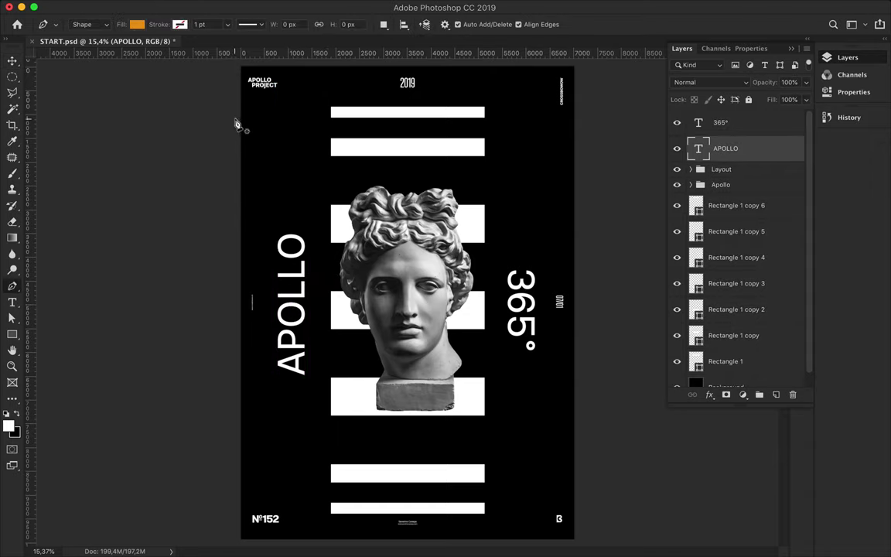
{"action": "left_click", "coordinate": [233, 118]}
{"action": "left_click", "coordinate": [285, 153]}
{"action": "left_click", "coordinate": [313, 227]}
{"action": "left_click", "coordinate": [359, 294]}
{"action": "left_click", "coordinate": [458, 444]}
{"action": "left_click", "coordinate": [534, 544]}
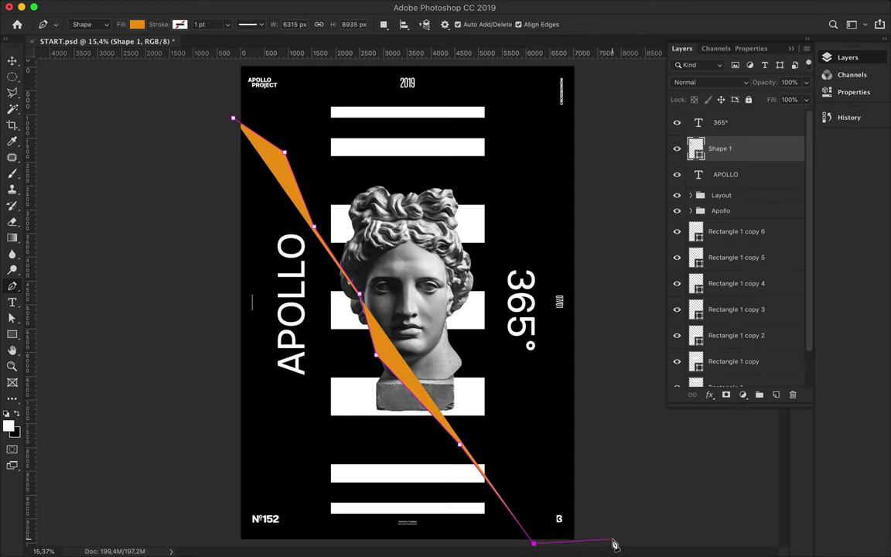
{"action": "left_click", "coordinate": [613, 542]}
{"action": "left_click", "coordinate": [507, 393]}
{"action": "left_click", "coordinate": [471, 273]}
{"action": "left_click", "coordinate": [383, 156]}
{"action": "left_click", "coordinate": [295, 63]}
{"action": "left_click", "coordinate": [231, 62]}
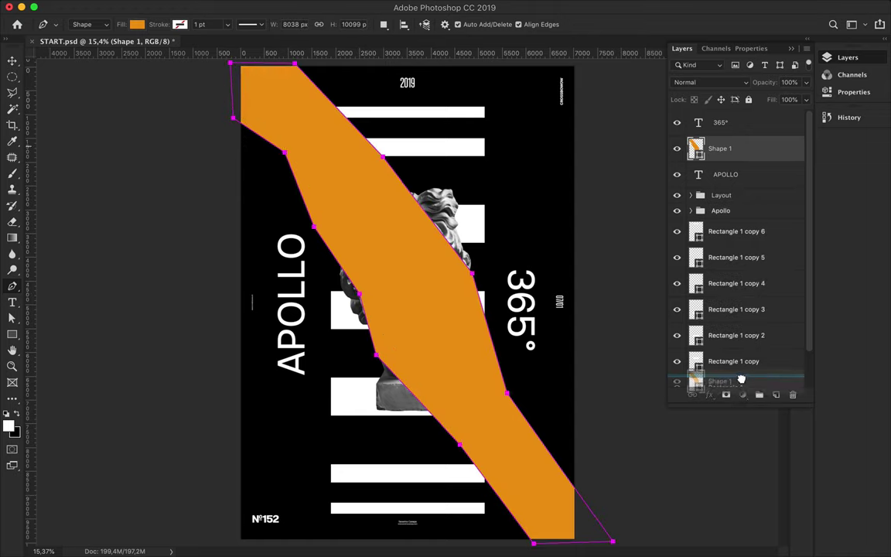
- Move the band layer beneath the bars and statue and give it an orange fill
{"action": "left_click_drag", "start_coordinate": [741, 380], "coordinate": [734, 351]}
{"action": "key", "text": "a"}
{"action": "left_click", "coordinate": [186, 24]}
{"action": "left_click", "coordinate": [243, 49]}
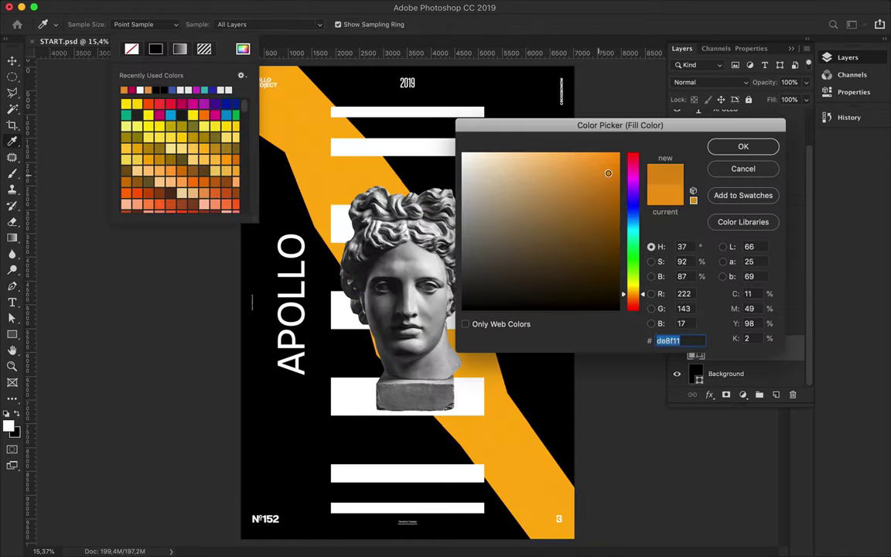
{"action": "key", "text": "Return"}
{"action": "key", "text": "a"}
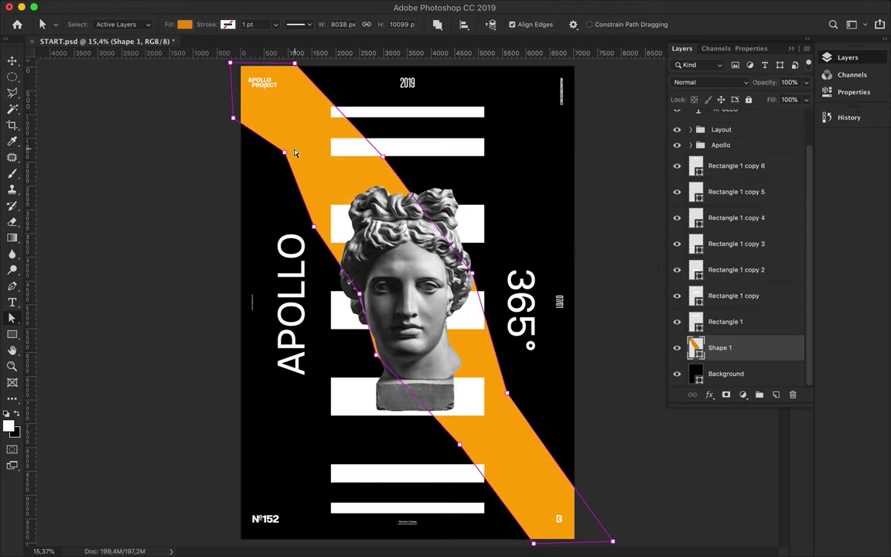
{"action": "left_click", "coordinate": [629, 416]}
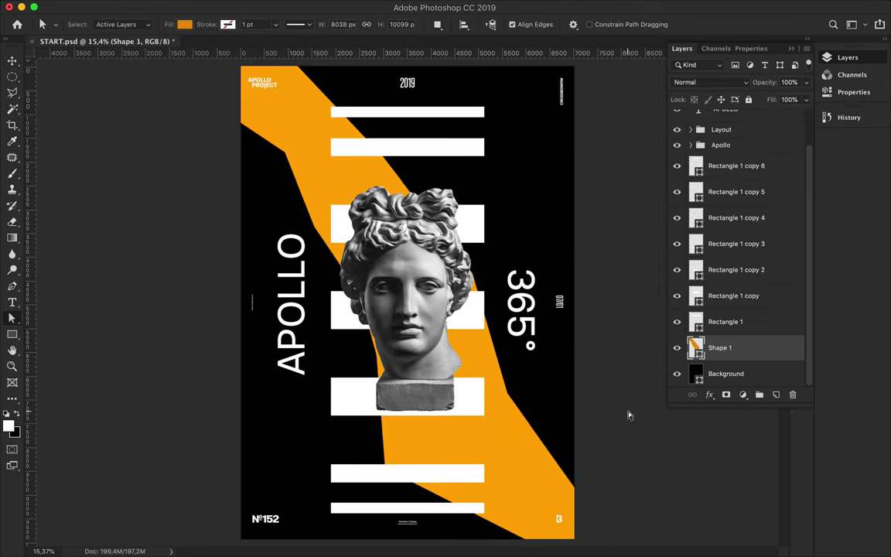
- Draw a second diagonal band shape on the left filled with dark grey #333333
{"action": "key", "text": "p"}
{"action": "left_click", "coordinate": [222, 103]}
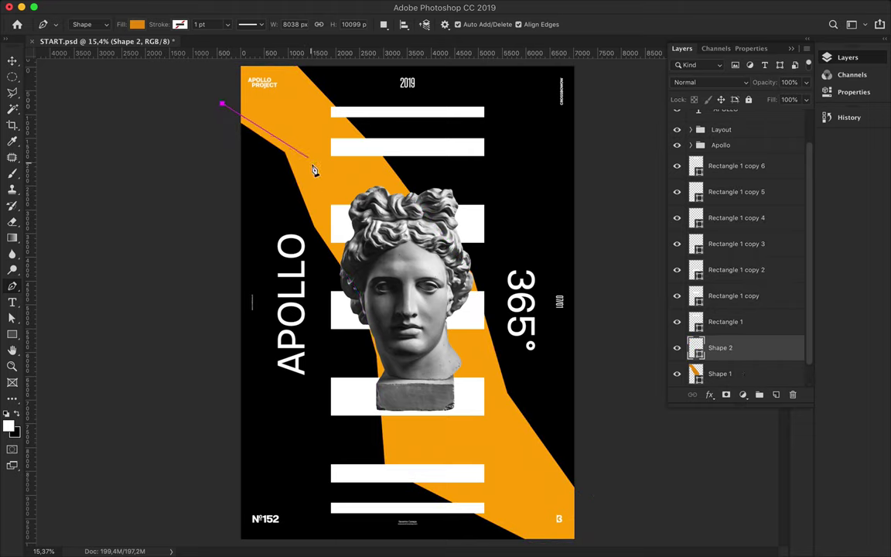
{"action": "left_click", "coordinate": [431, 465]}
{"action": "left_click", "coordinate": [551, 543]}
{"action": "left_click", "coordinate": [357, 542]}
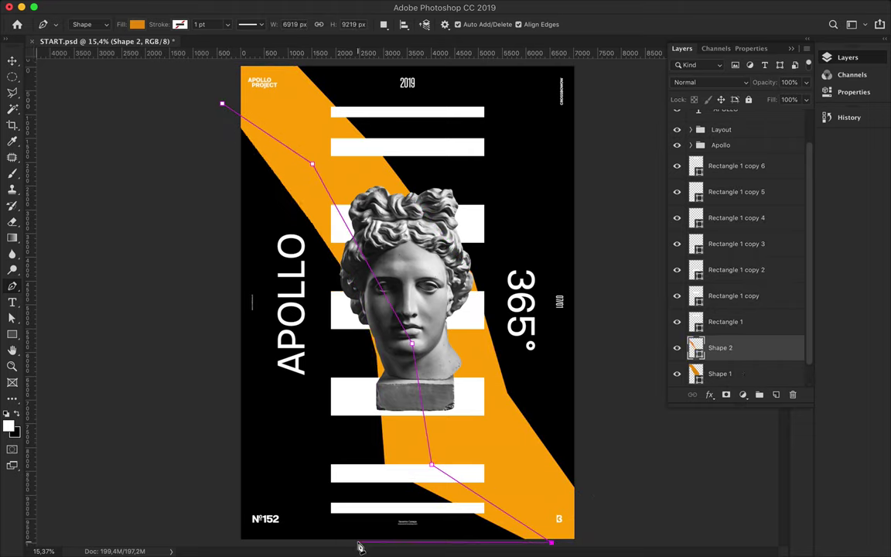
{"action": "left_click", "coordinate": [285, 444]}
{"action": "left_click", "coordinate": [224, 322]}
{"action": "left_click", "coordinate": [222, 103]}
{"action": "left_click", "coordinate": [137, 24]}
{"action": "left_click", "coordinate": [243, 50]}
{"action": "left_click", "coordinate": [459, 280]}
{"action": "left_click", "coordinate": [743, 147]}
- Duplicate the statue layer inside the Apollo group
{"action": "key", "text": "v"}
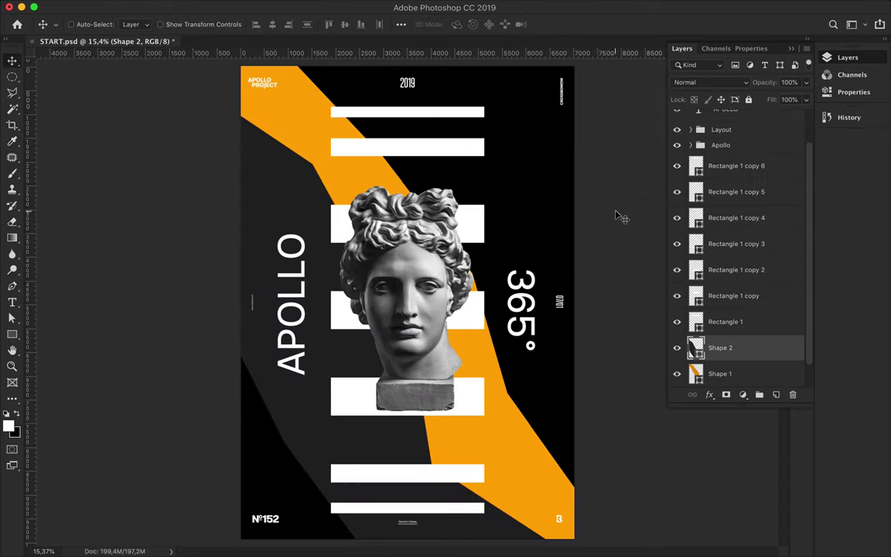
{"action": "left_click", "coordinate": [375, 215], "text": "ctrl"}
{"action": "left_click_drag", "start_coordinate": [736, 195], "coordinate": [742, 236]}
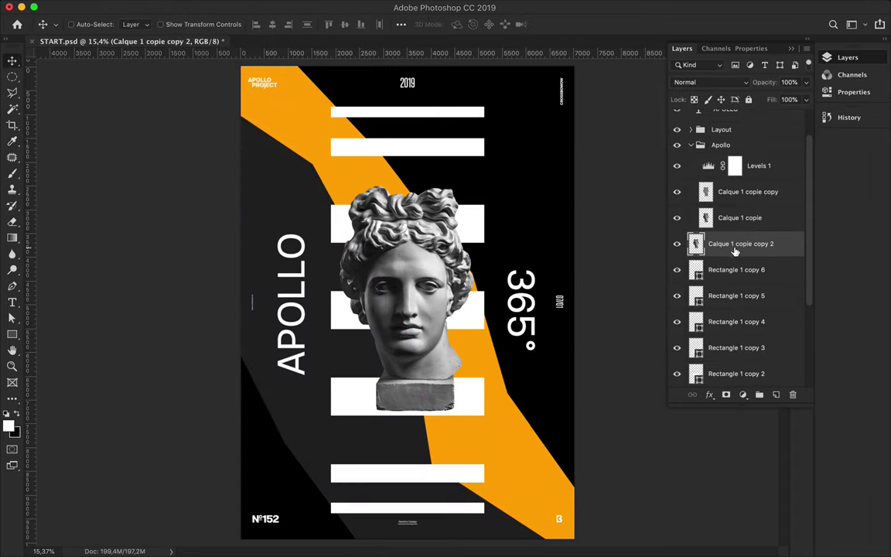
- Clip the statue copy and fill its silhouette with black
{"action": "left_click", "coordinate": [735, 232], "text": "alt"}
{"action": "left_click", "coordinate": [706, 244], "text": "ctrl"}
{"action": "key", "text": "b"}
{"action": "key", "text": "x"}
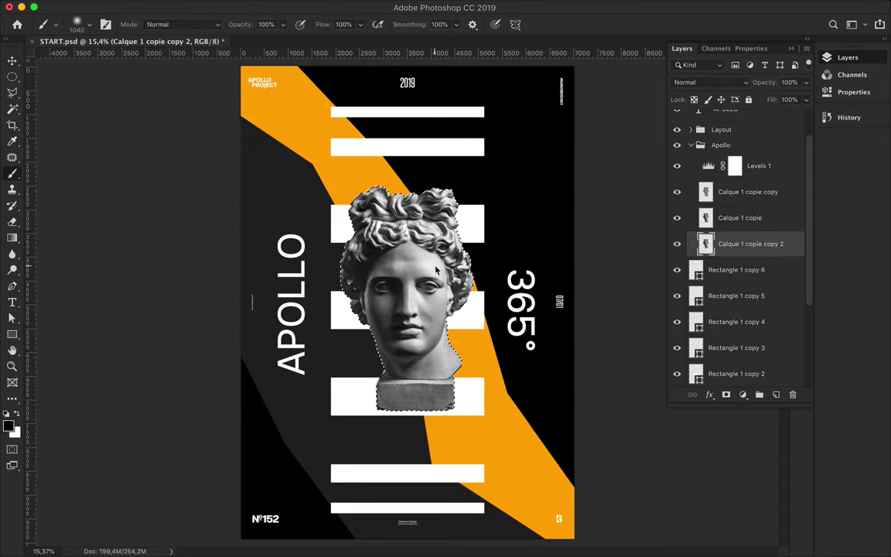
{"action": "right_click", "coordinate": [444, 259]}
{"action": "key", "text": "Return"}
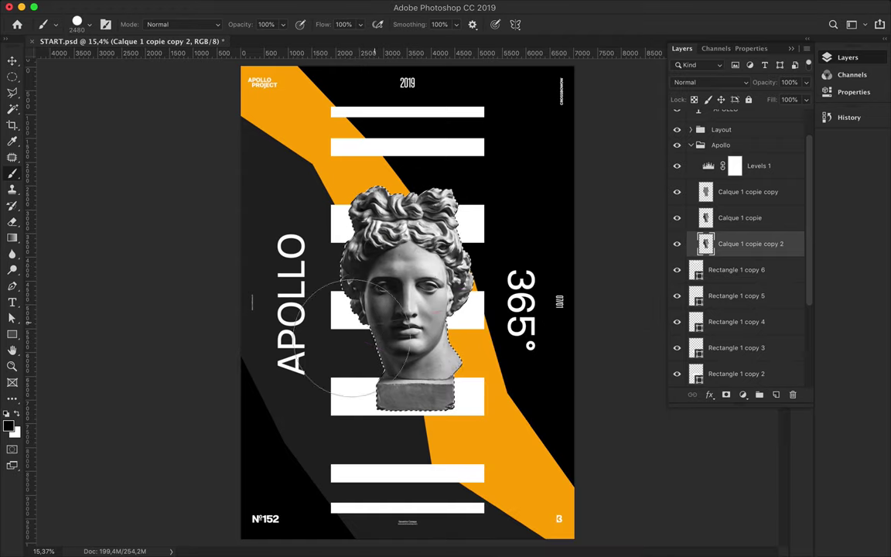
{"action": "key", "text": "ctrl+d"}
{"action": "key", "text": "v"}
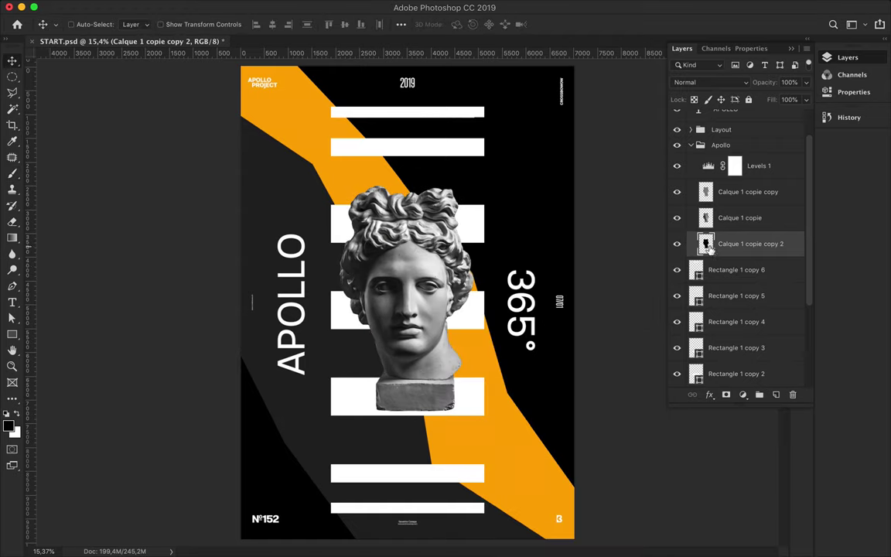
- Apply a 117.8 px Gaussian Blur to the silhouette and offset it slightly down
{"action": "left_click", "coordinate": [300, 8]}
{"action": "mouse_move", "coordinate": [310, 154]}
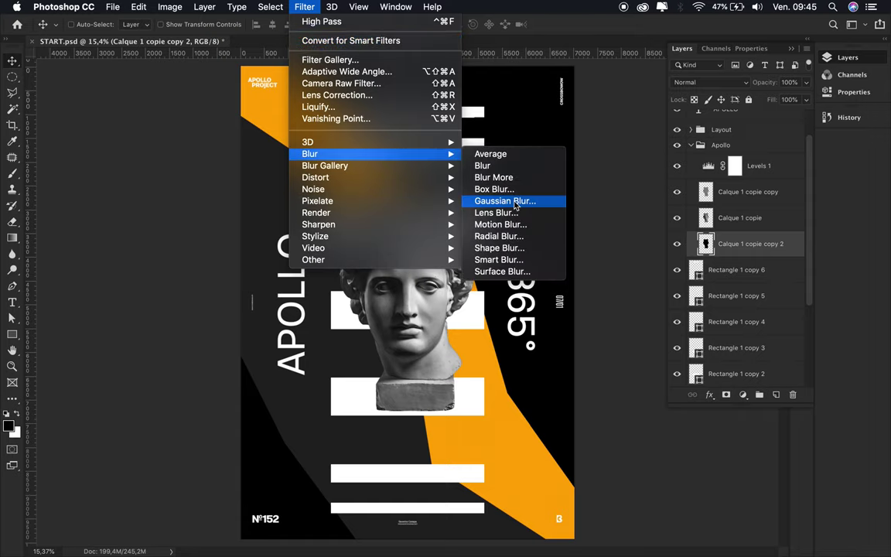
{"action": "left_click", "coordinate": [537, 199]}
{"action": "mouse_move", "coordinate": [650, 294]}
{"action": "left_mouse_down"}
{"action": "mouse_move", "coordinate": [623, 293]}
{"action": "mouse_move", "coordinate": [632, 293]}
{"action": "left_mouse_up"}
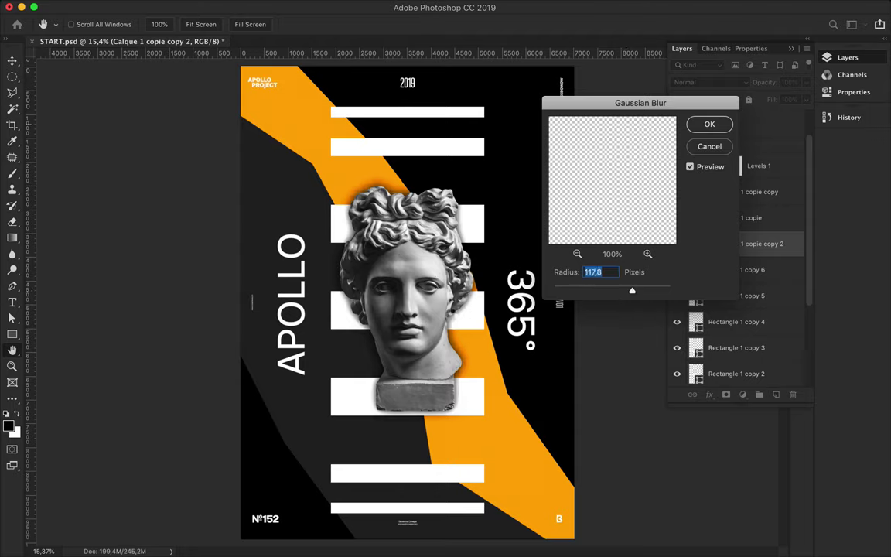
{"action": "key", "text": "Return"}
{"action": "left_click_drag", "start_coordinate": [458, 323], "coordinate": [450, 338]}
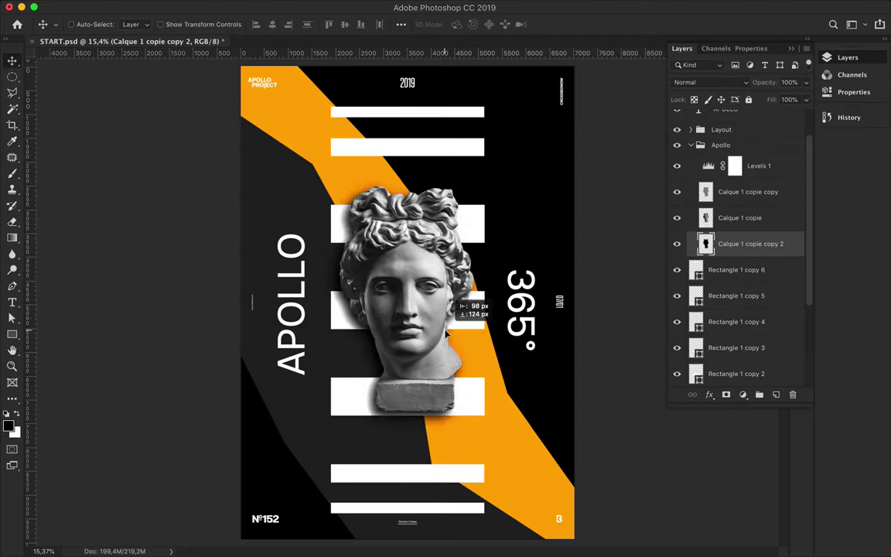
- Set the shadow layer to Linear Light blending with fill lowered to 64%
{"action": "left_click", "coordinate": [731, 82]}
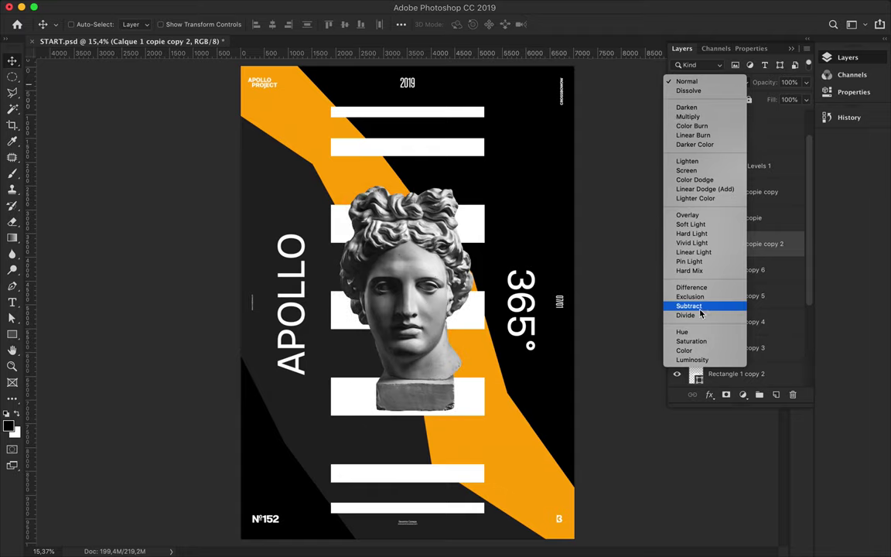
{"action": "left_click", "coordinate": [694, 252]}
{"action": "left_click_drag", "start_coordinate": [790, 116], "coordinate": [776, 116]}
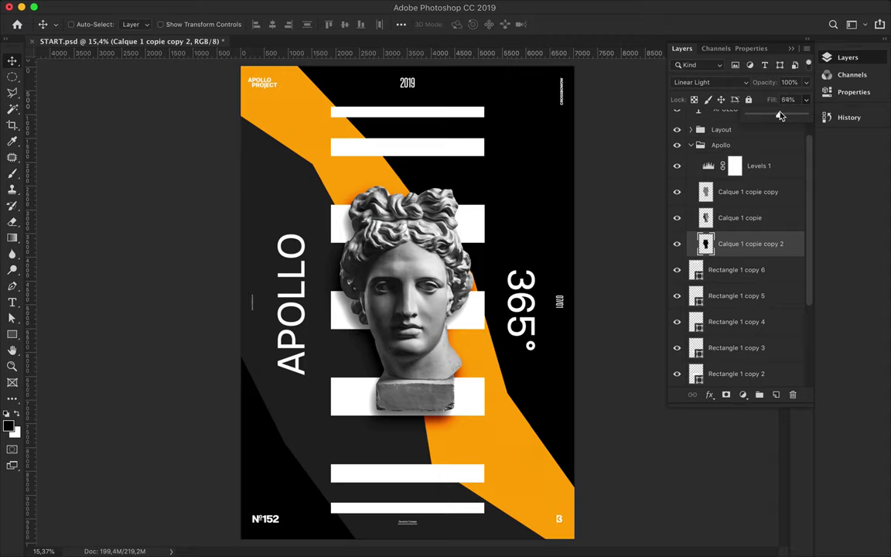
{"action": "scroll", "coordinate": [735, 325], "scroll_direction": "down", "scroll_amount": 3}
{"action": "left_click", "coordinate": [735, 373]}
- Load the dark Shape 2 band as a selection and switch to the Gradient tool
{"action": "right_click", "coordinate": [698, 374]}
{"action": "left_click", "coordinate": [694, 376]}
{"action": "right_click", "coordinate": [699, 374]}
{"action": "left_click", "coordinate": [672, 379]}
{"action": "right_click", "coordinate": [738, 374]}
{"action": "key", "text": "Escape"}
{"action": "left_click", "coordinate": [696, 374], "text": "super"}
{"action": "key", "text": "g"}
- Set the gradient stops to black and grey #555555
{"action": "left_click", "coordinate": [93, 24]}
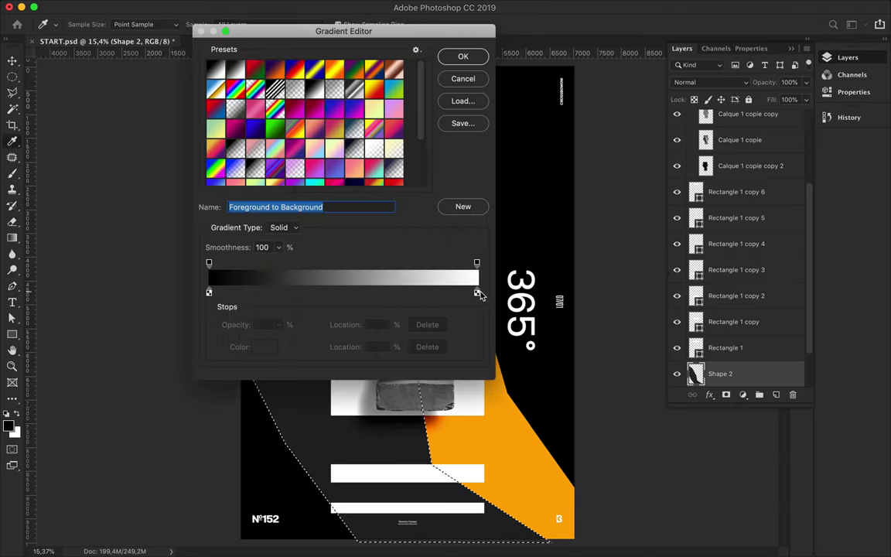
{"action": "double_click", "coordinate": [478, 292]}
{"action": "left_click_drag", "start_coordinate": [464, 155], "coordinate": [456, 260]}
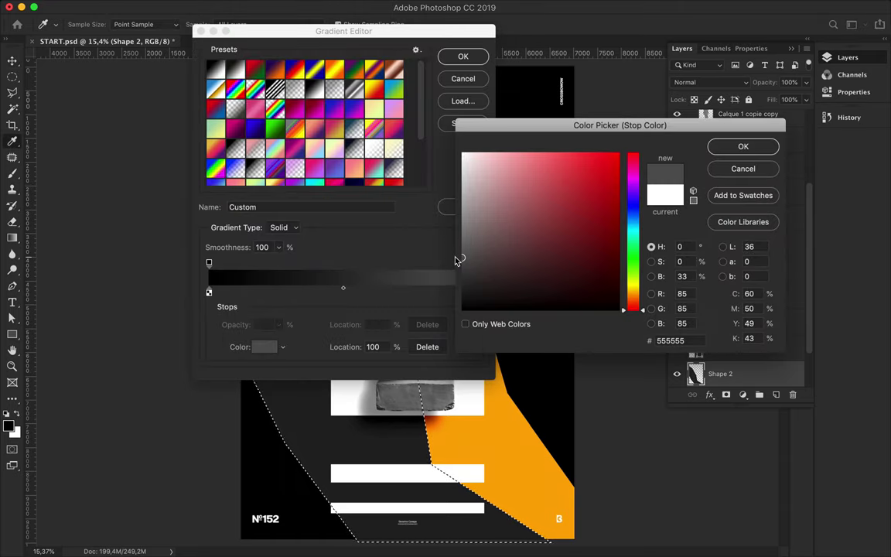
{"action": "left_click", "coordinate": [743, 146]}
{"action": "left_click", "coordinate": [209, 293]}
{"action": "double_click", "coordinate": [209, 292]}
{"action": "left_click", "coordinate": [743, 146]}
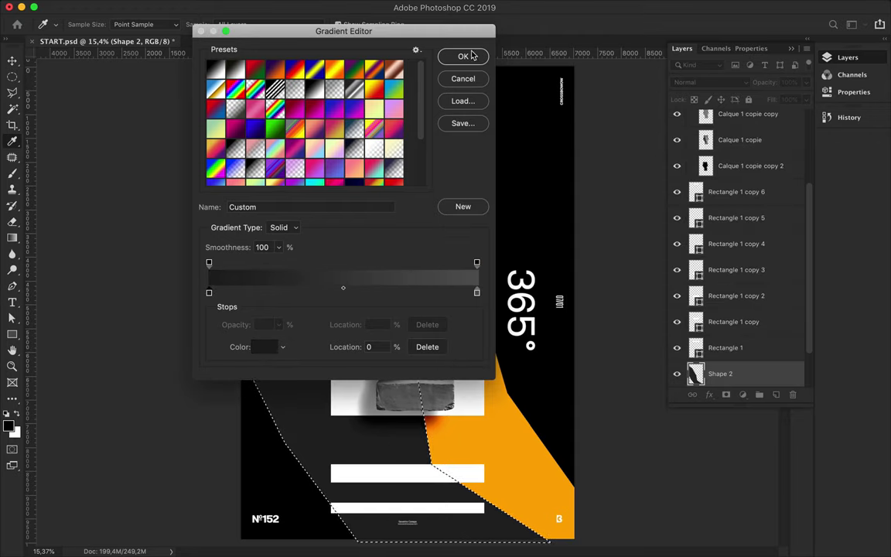
{"action": "left_click", "coordinate": [463, 56]}
{"action": "left_click", "coordinate": [87, 27]}
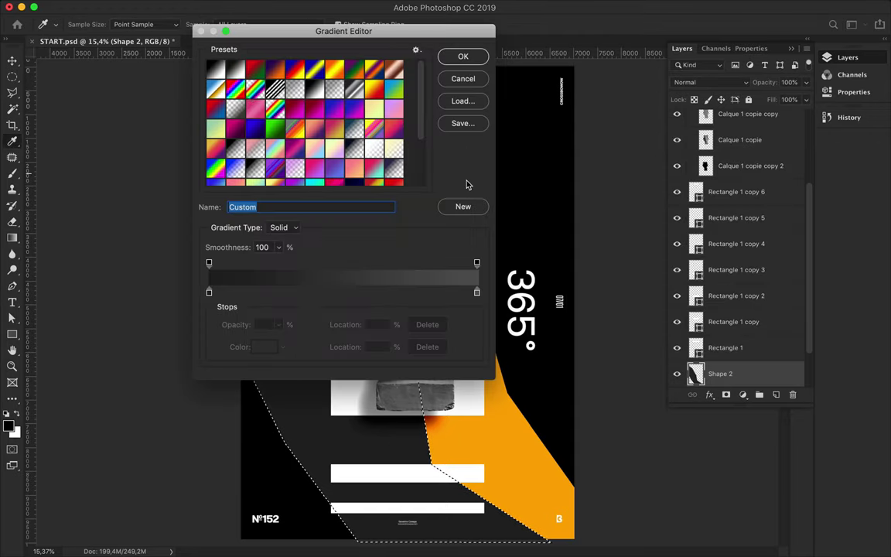
{"action": "left_click", "coordinate": [463, 56]}
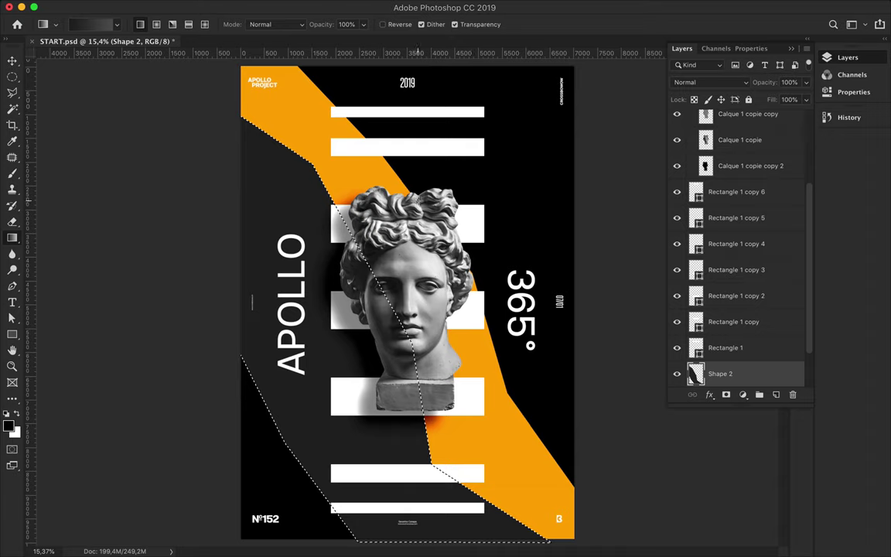
- Drag the black-to-grey gradient diagonally across the band selection
{"action": "left_click_drag", "start_coordinate": [239, 243], "coordinate": [271, 258]}
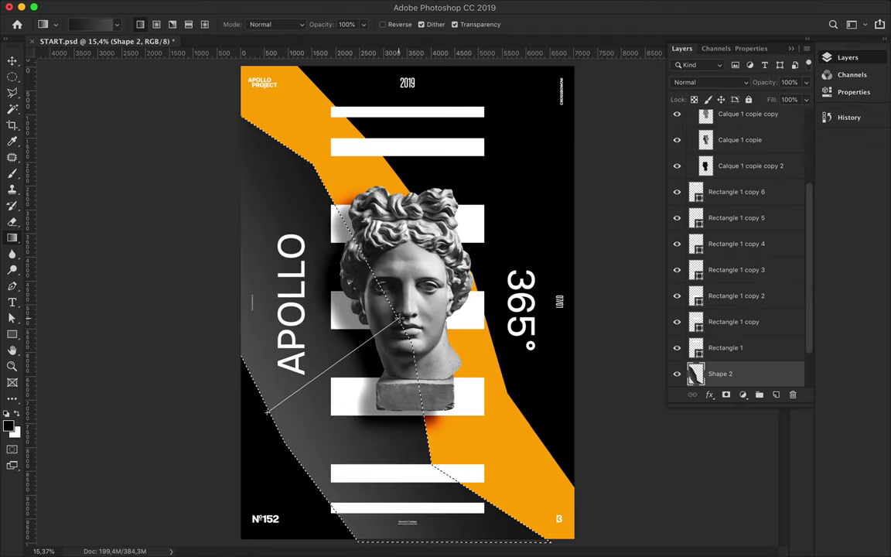
{"action": "left_click_drag", "start_coordinate": [266, 418], "coordinate": [371, 352]}
{"action": "key", "text": "v"}
{"action": "key", "text": "m"}
{"action": "left_click", "coordinate": [150, 334]}
- Above Rectangle 1 copy 6, draw a triangular Pen shape on the poster's bottom-left
{"action": "key", "text": "v"}
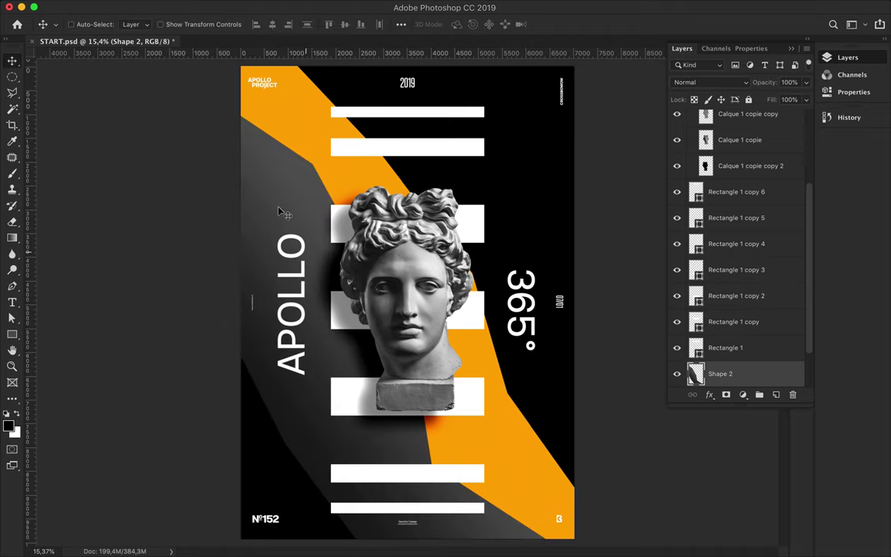
{"action": "scroll", "coordinate": [750, 215], "scroll_direction": "up", "scroll_amount": 1}
{"action": "left_click", "coordinate": [727, 201]}
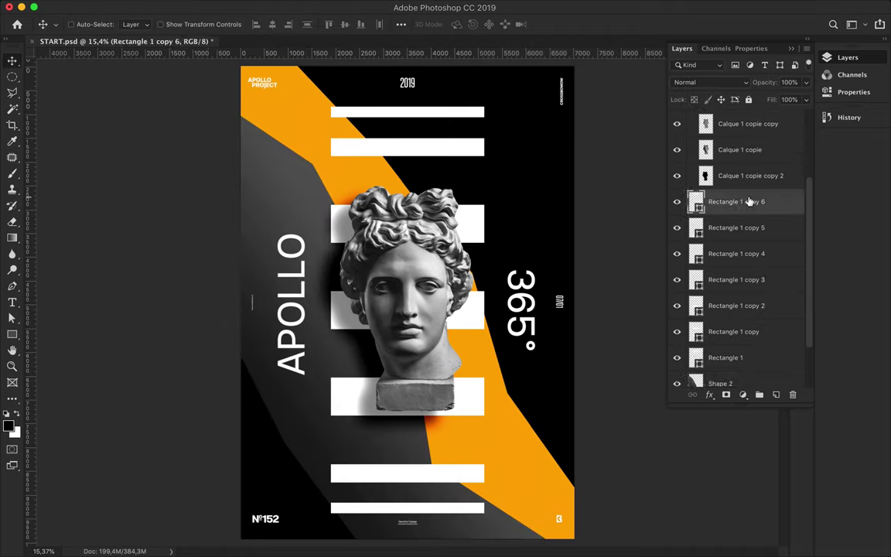
{"action": "key", "text": "p"}
{"action": "left_click", "coordinate": [382, 544]}
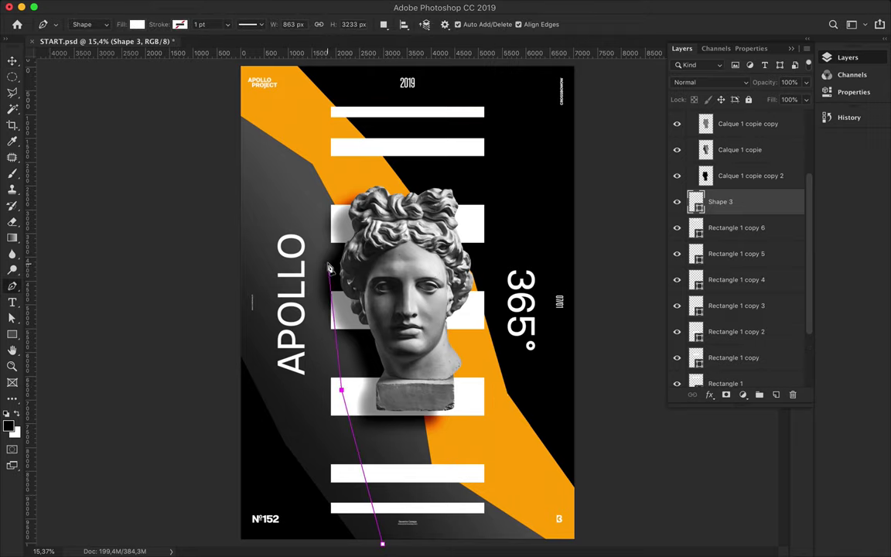
{"action": "left_click", "coordinate": [230, 129]}
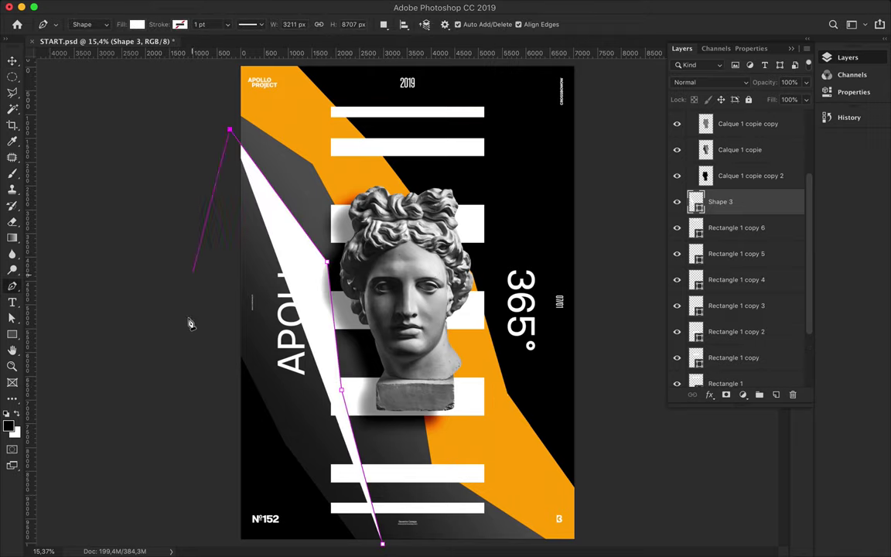
{"action": "left_click", "coordinate": [231, 544]}
{"action": "key", "text": "Return"}
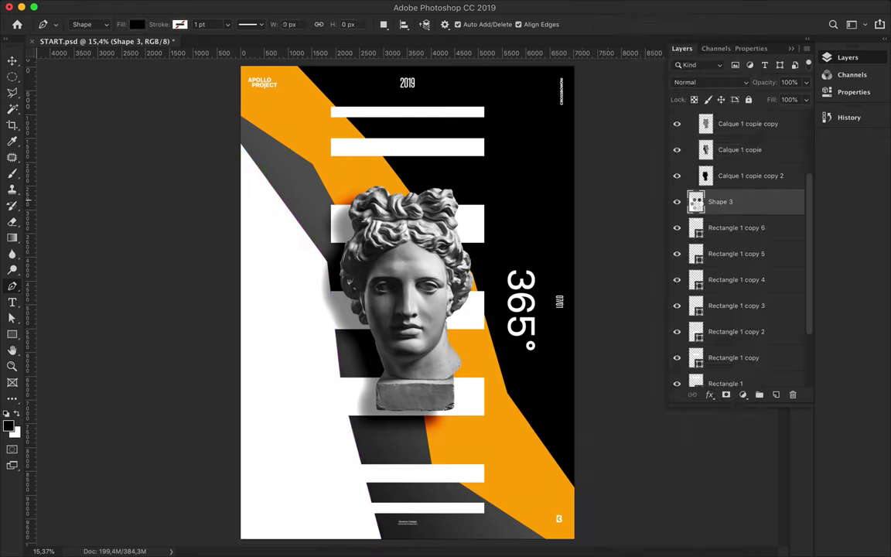
- Fill the new shape with a dark grey gradient and move it down
{"action": "key", "text": "g"}
{"action": "left_click_drag", "start_coordinate": [223, 428], "coordinate": [193, 384]}
{"action": "key", "text": "v"}
{"action": "key", "text": "m"}
{"action": "key", "text": "v"}
{"action": "left_click_drag", "start_coordinate": [271, 397], "coordinate": [272, 452]}
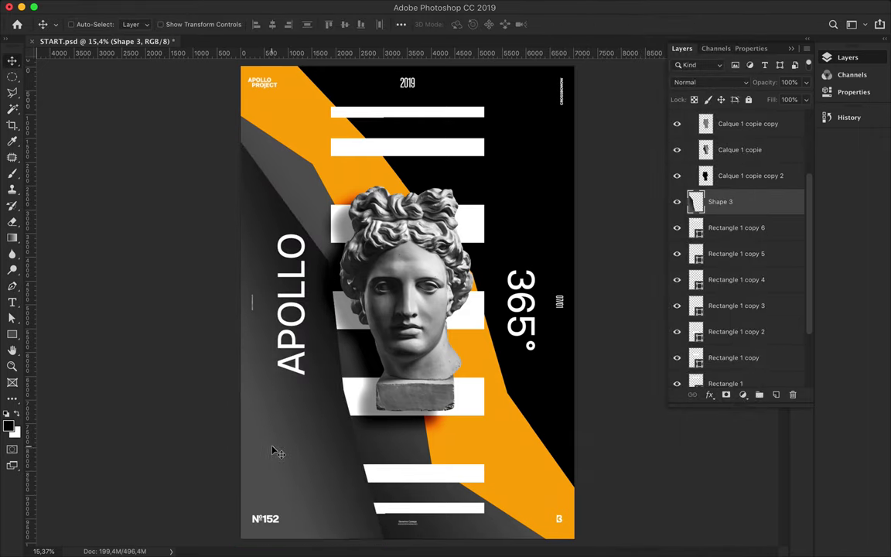
- Redraw the gradient inside the grey shape's selection, then deselect
{"action": "key", "text": "g"}
{"action": "left_click", "coordinate": [697, 203], "text": "super"}
{"action": "left_click_drag", "start_coordinate": [333, 333], "coordinate": [228, 425]}
{"action": "left_click_drag", "start_coordinate": [347, 346], "coordinate": [232, 402]}
{"action": "key", "text": "v"}
{"action": "key", "text": "m"}
{"action": "key", "text": "super+d"}
- Duplicate Shape 3 and paint the copy's silhouette black as a shadow, then deselect
{"action": "left_click_drag", "start_coordinate": [735, 209], "coordinate": [735, 232]}
{"action": "left_click", "coordinate": [696, 227], "text": "super"}
{"action": "key", "text": "b"}
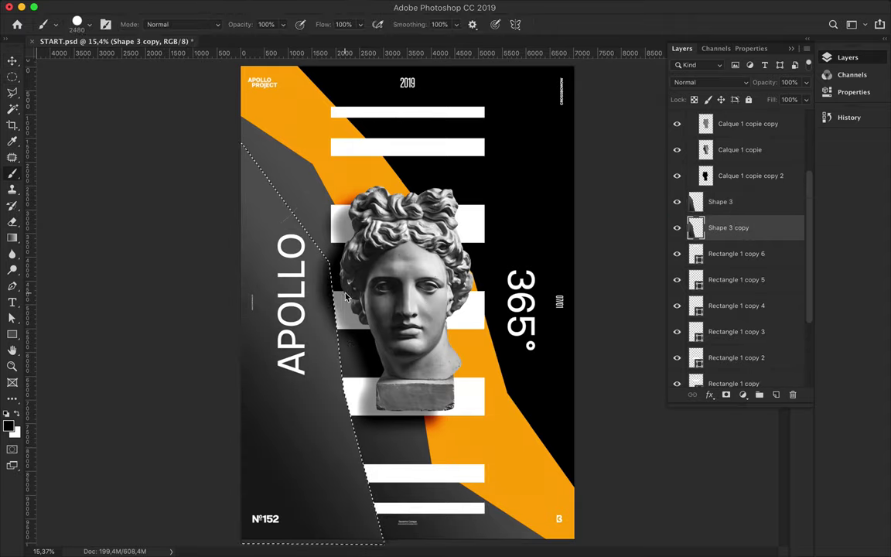
{"action": "left_click_drag", "start_coordinate": [232, 224], "coordinate": [333, 464]}
{"action": "key", "text": "v"}
{"action": "left_click", "coordinate": [257, 7]}
{"action": "left_click", "coordinate": [267, 34]}
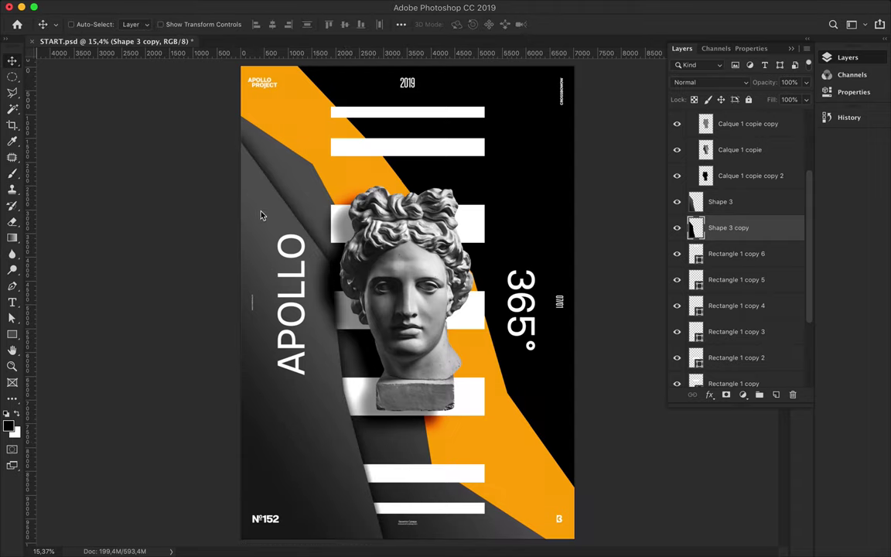
- Lower the Shape 3 copy shadow's fill to 53%
{"action": "left_click", "coordinate": [807, 99]}
{"action": "left_click_drag", "start_coordinate": [804, 114], "coordinate": [779, 116]}
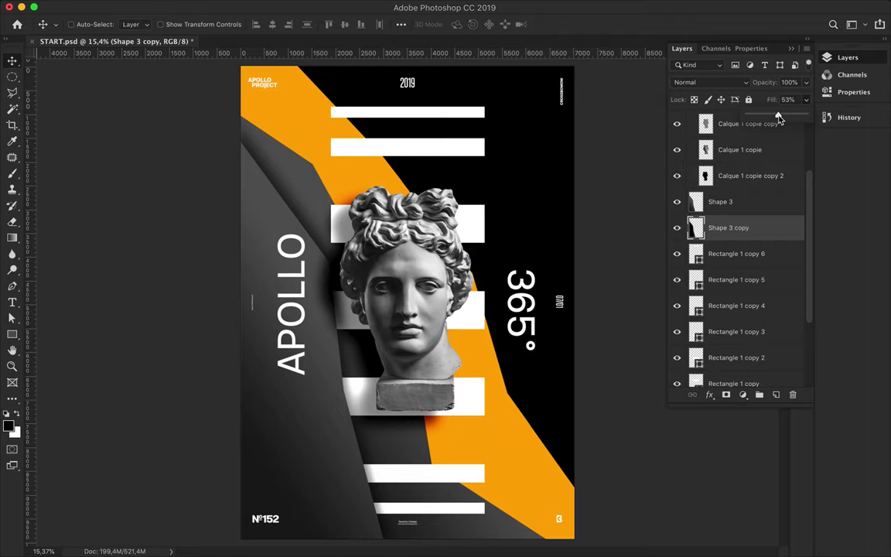
{"action": "scroll", "coordinate": [735, 248], "scroll_direction": "down", "scroll_amount": 3}
{"action": "left_click", "coordinate": [731, 321]}
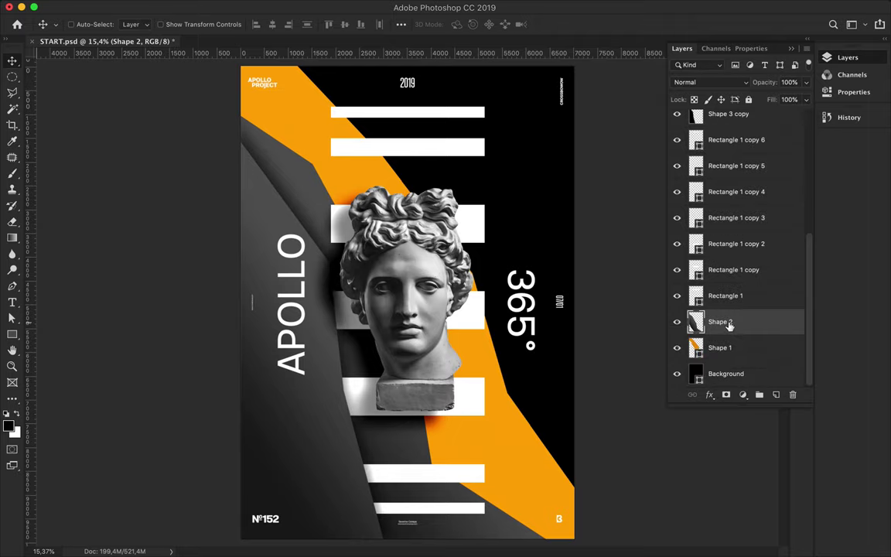
- Duplicate Shape 2 and paint the copy within its outline, then deselect
{"action": "left_click_drag", "start_coordinate": [731, 321], "coordinate": [730, 346]}
{"action": "left_click", "coordinate": [697, 348], "text": "ctrl"}
{"action": "key", "text": "b"}
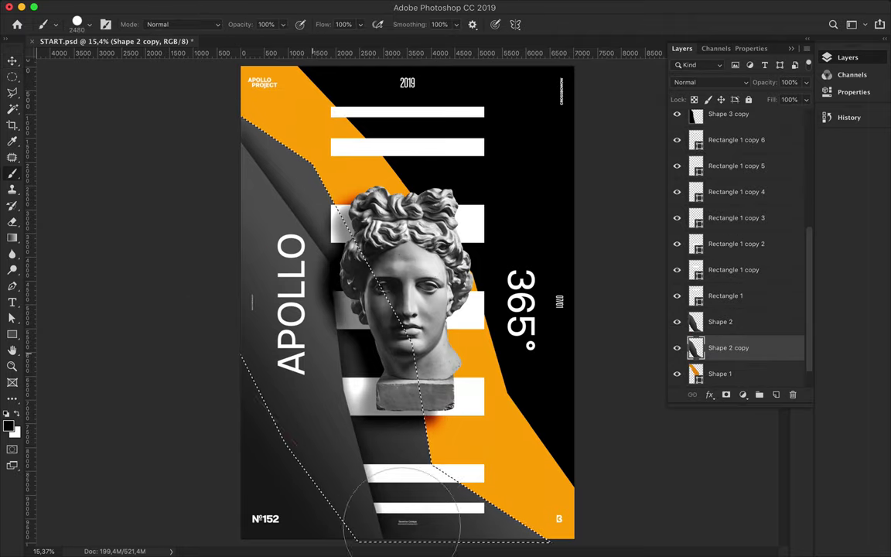
{"action": "key", "text": "v"}
{"action": "key", "text": "ctrl+d"}
- Gaussian-blur the Shape 2 copy, shift it, lower fill to 50% and set Overlay blending
{"action": "left_click", "coordinate": [304, 4]}
{"action": "left_click", "coordinate": [310, 23]}
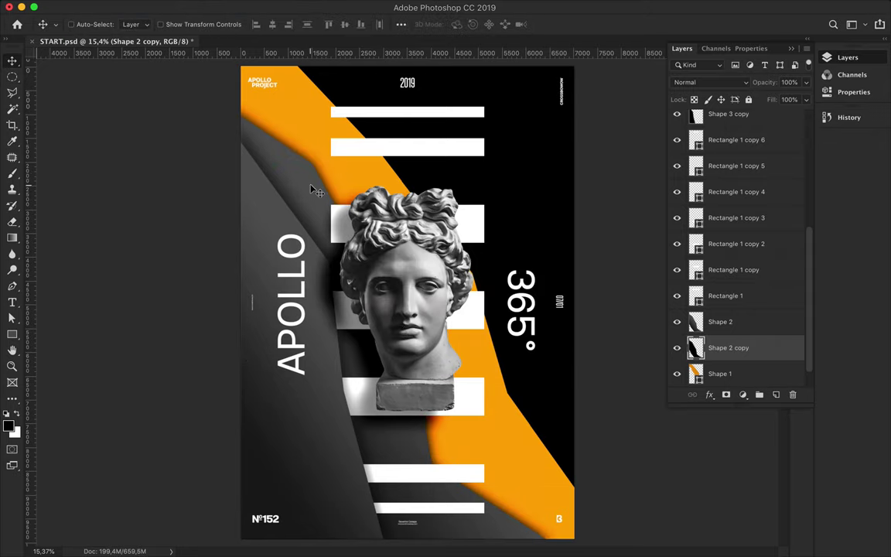
{"action": "left_click_drag", "start_coordinate": [313, 189], "coordinate": [287, 165]}
{"action": "left_click", "coordinate": [805, 99]}
{"action": "left_click_drag", "start_coordinate": [806, 116], "coordinate": [771, 117]}
{"action": "left_click", "coordinate": [737, 85]}
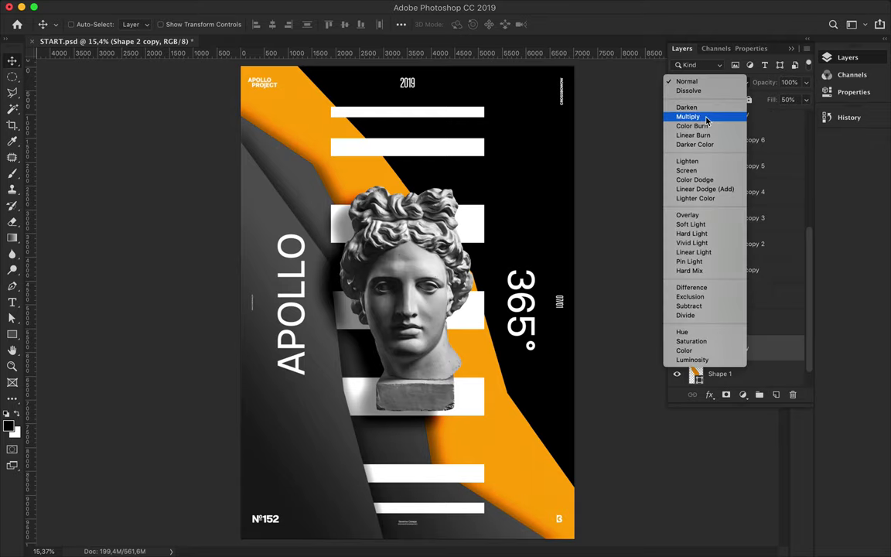
{"action": "left_click", "coordinate": [696, 212]}
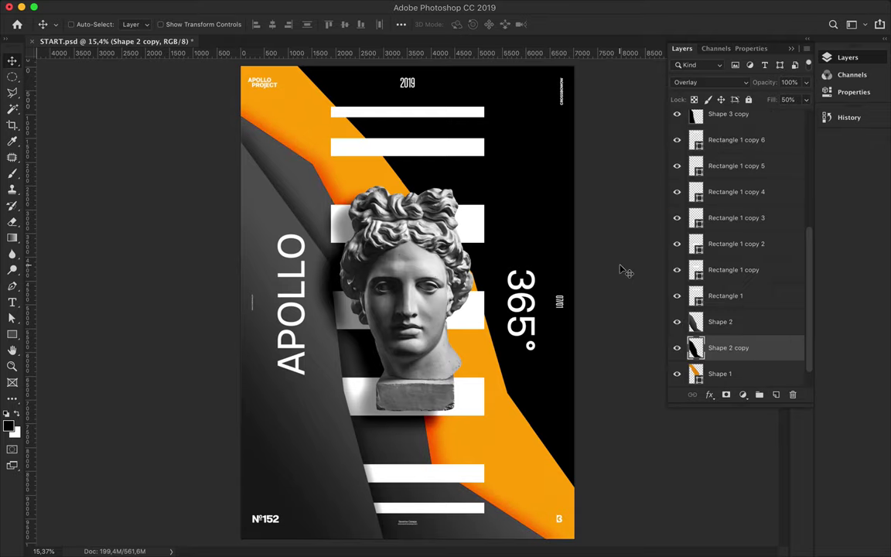
{"action": "left_click", "coordinate": [306, 325], "text": "ctrl"}
- Set the APOLLO text to 121.26 pt with 600 tracking
{"action": "key", "text": "t"}
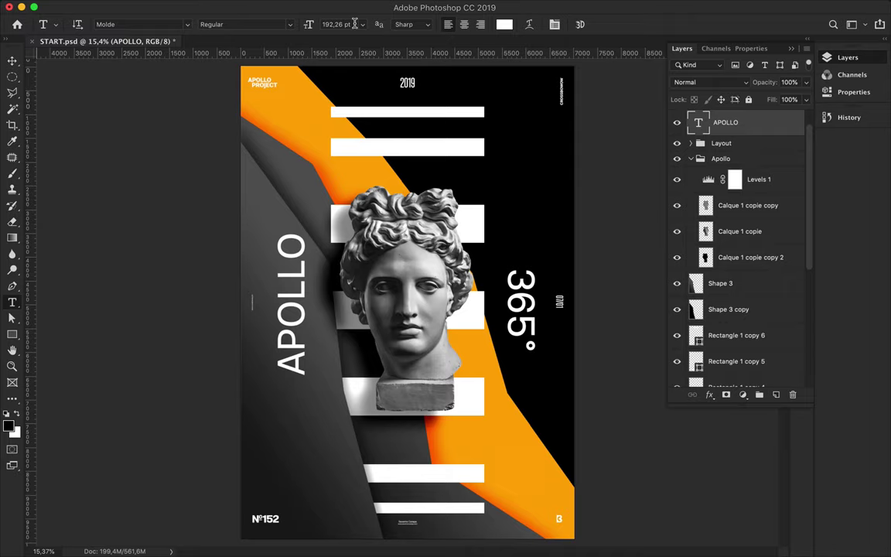
{"action": "scroll", "coordinate": [354, 24], "scroll_direction": "down", "scroll_amount": 3}
{"action": "scroll", "coordinate": [354, 24], "scroll_direction": "down", "scroll_amount": 4}
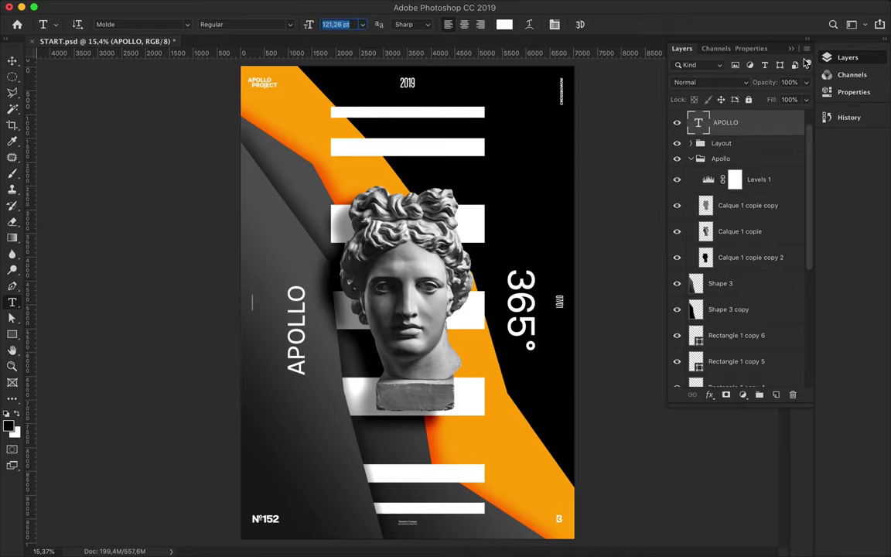
{"action": "left_click", "coordinate": [802, 99]}
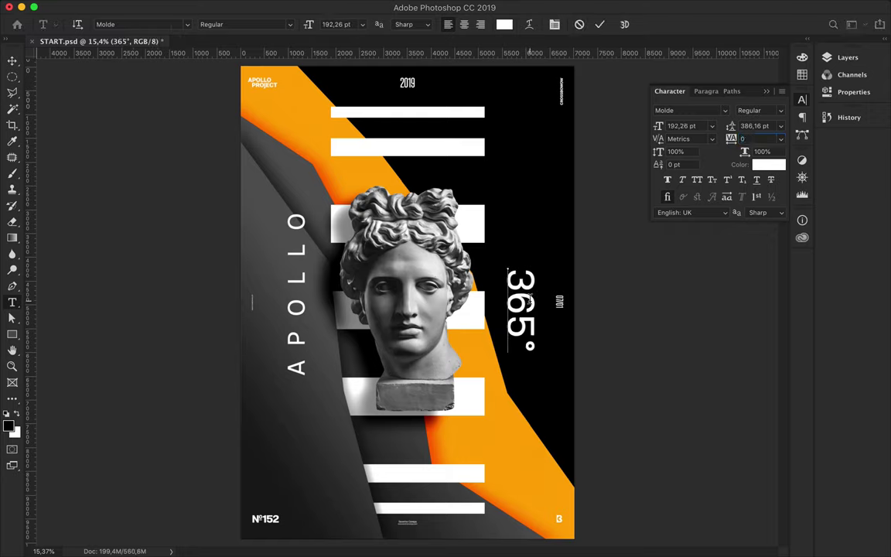
- Duplicate the APOLLO text to the poster's right side and rotate it vertical
{"action": "key", "text": "v"}
{"action": "left_click_drag", "start_coordinate": [297, 294], "coordinate": [511, 286]}
{"action": "mouse_move", "coordinate": [495, 188]}
{"action": "left_mouse_down"}
{"action": "mouse_move", "coordinate": [542, 387]}
{"action": "mouse_move", "coordinate": [538, 370]}
{"action": "left_mouse_up"}
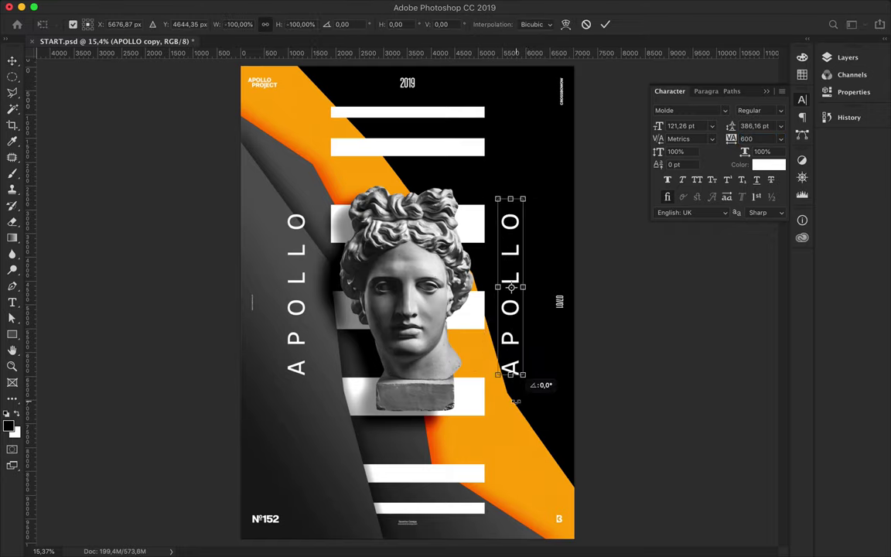
{"action": "left_click_drag", "start_coordinate": [511, 325], "coordinate": [511, 255]}
{"action": "key", "text": "Return"}
- Retype the copy as 365° and nudge both vertical texts into place
{"action": "key", "text": "t"}
{"action": "double_click", "coordinate": [510, 250]}
{"action": "type", "text": "3"}
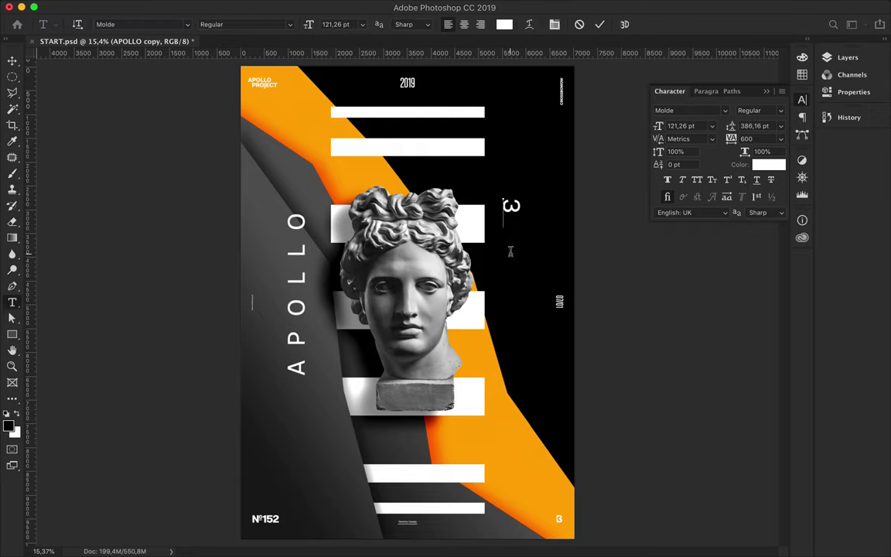
{"action": "key", "text": "ctrl+Return"}
{"action": "key", "text": "v"}
{"action": "left_click_drag", "start_coordinate": [512, 260], "coordinate": [515, 317]}
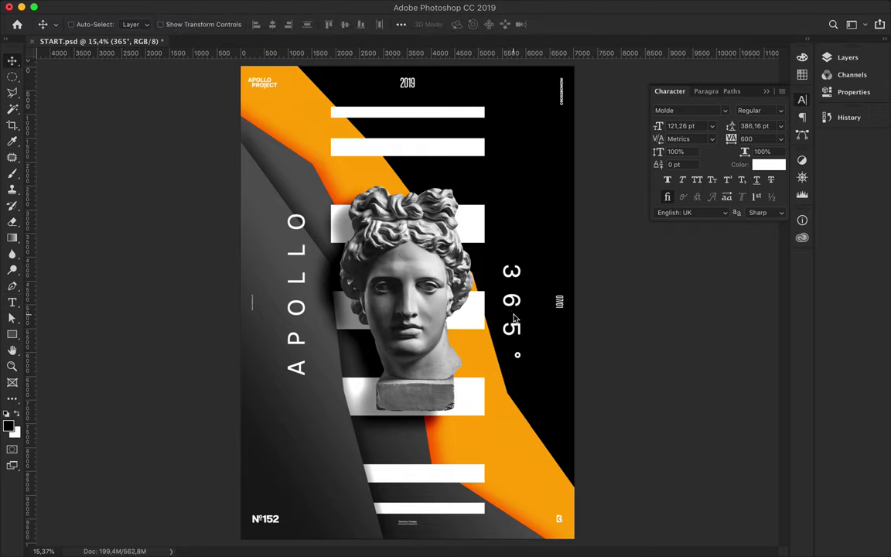
{"action": "left_click_drag", "start_coordinate": [296, 308], "coordinate": [295, 316]}
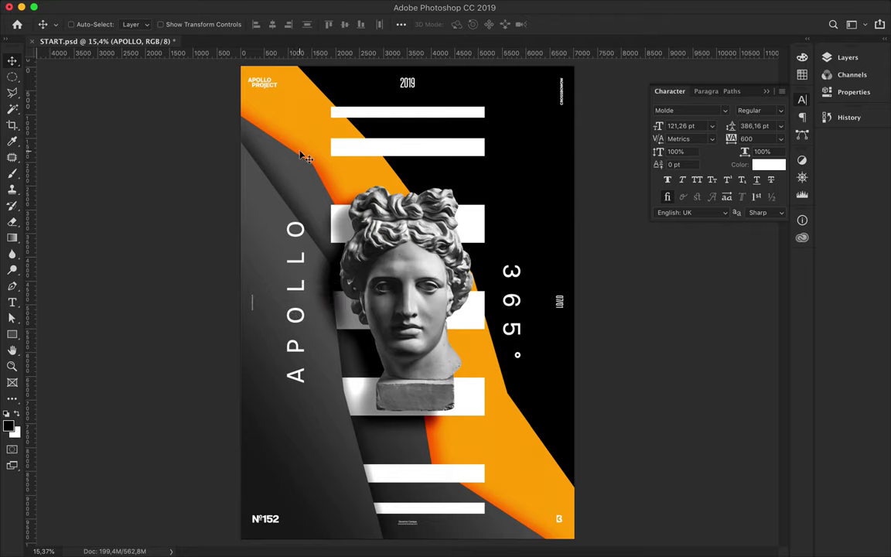
- Draw a thin rectangle in the poster's orange, rotated 45° and moved to the upper left
{"action": "key", "text": "u"}
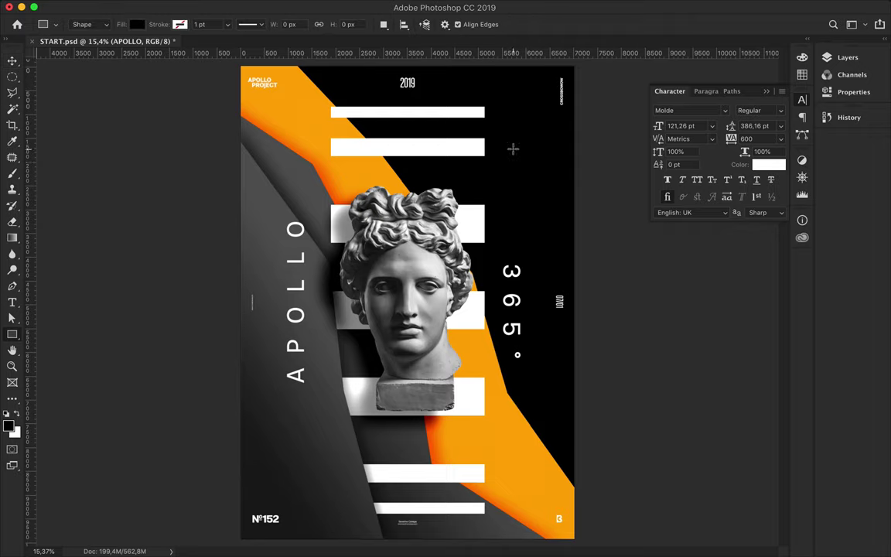
{"action": "left_click", "coordinate": [137, 24]}
{"action": "left_click", "coordinate": [303, 97]}
{"action": "left_click_drag", "start_coordinate": [505, 164], "coordinate": [504, 379]}
{"action": "key", "text": "ctrl+t"}
{"action": "left_click_drag", "start_coordinate": [510, 63], "coordinate": [588, 133]}
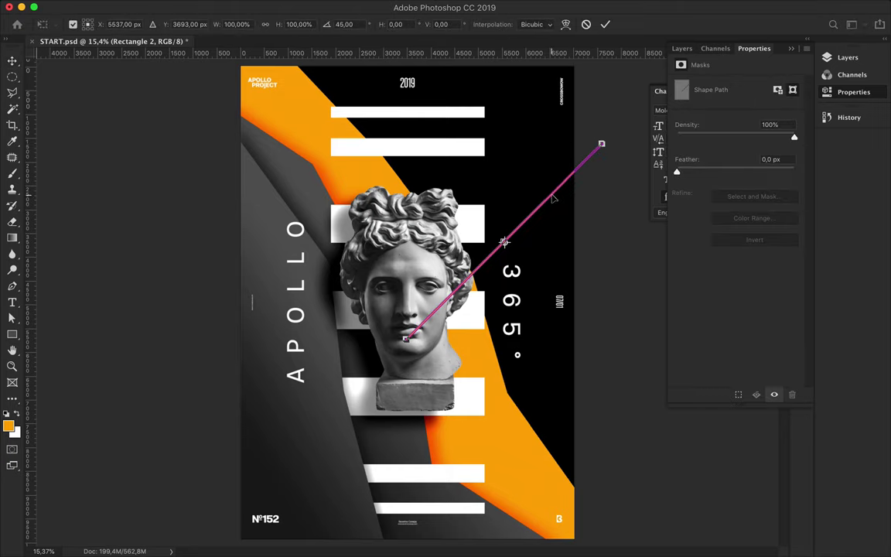
{"action": "left_click_drag", "start_coordinate": [553, 199], "coordinate": [447, 128]}
{"action": "scroll", "coordinate": [447, 127], "scroll_direction": "up", "scroll_amount": 3}
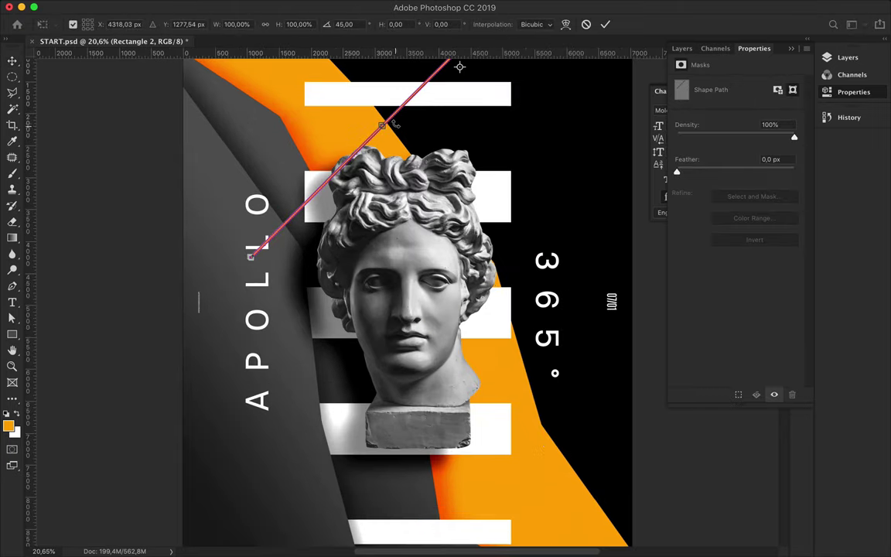
{"action": "scroll", "coordinate": [446, 127], "scroll_direction": "up", "scroll_amount": 3}
{"action": "key", "text": "Return"}
- Duplicate the stripe 72 px right, group both as 'Pattern', and copy the pair further right
{"action": "left_click_drag", "start_coordinate": [457, 162], "coordinate": [467, 155]}
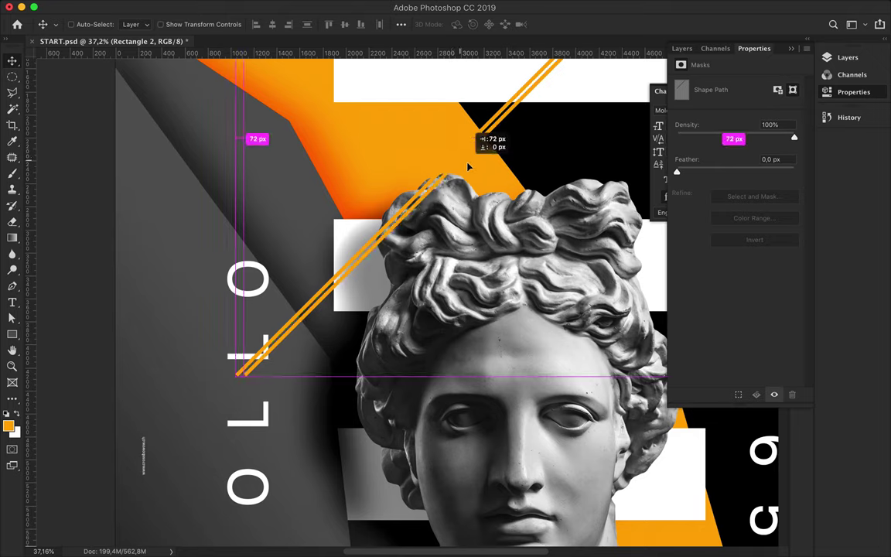
{"action": "left_click", "coordinate": [845, 58]}
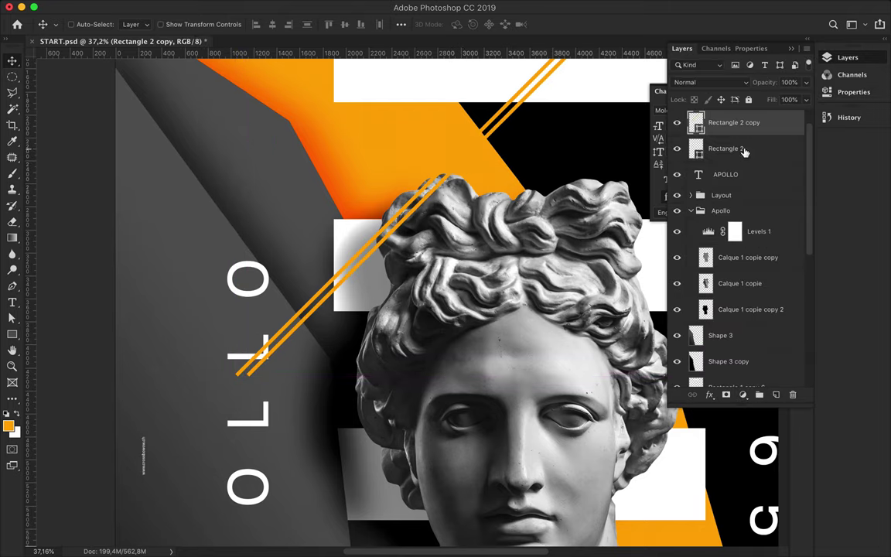
{"action": "key", "text": "ctrl+g"}
{"action": "double_click", "coordinate": [723, 117]}
{"action": "type", "text": "Pattern"}
{"action": "key", "text": "Return"}
{"action": "left_click", "coordinate": [691, 117]}
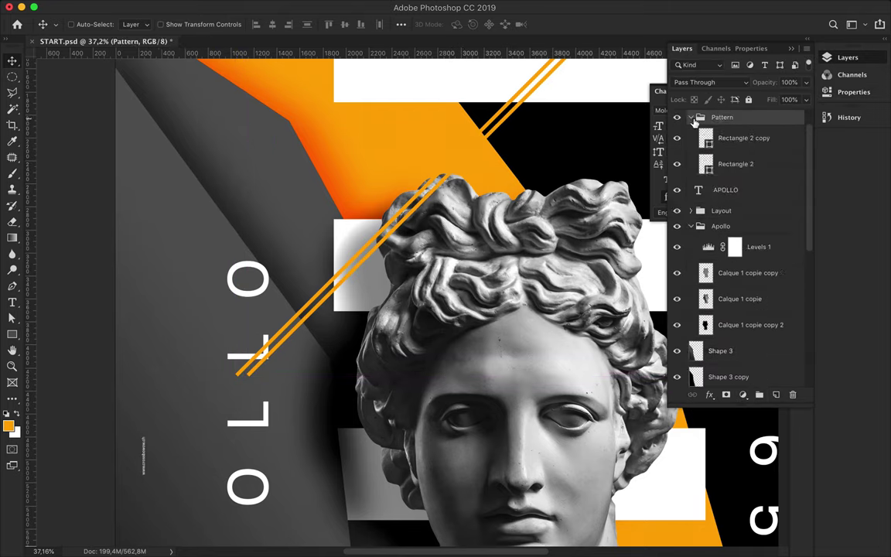
{"action": "left_click", "coordinate": [735, 164], "text": "shift"}
{"action": "mouse_move", "coordinate": [511, 124]}
{"action": "left_mouse_down"}
{"action": "mouse_move", "coordinate": [540, 122]}
{"action": "mouse_move", "coordinate": [551, 154]}
{"action": "left_mouse_up"}
- Duplicate the selected stripes further right and select all the stripe layers
{"action": "scroll", "coordinate": [441, 186], "scroll_direction": "down", "scroll_amount": 5}
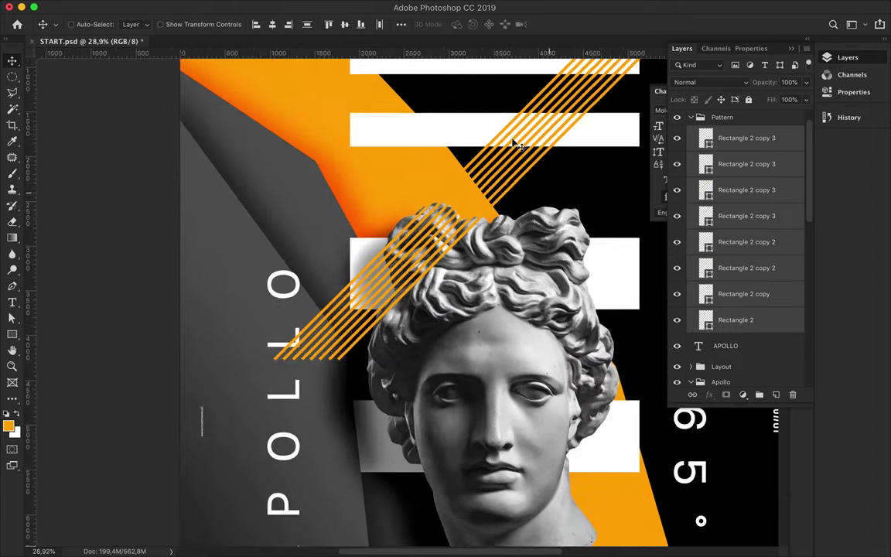
{"action": "left_click_drag", "start_coordinate": [442, 210], "coordinate": [532, 210]}
{"action": "scroll", "coordinate": [464, 213], "scroll_direction": "up", "scroll_amount": 5}
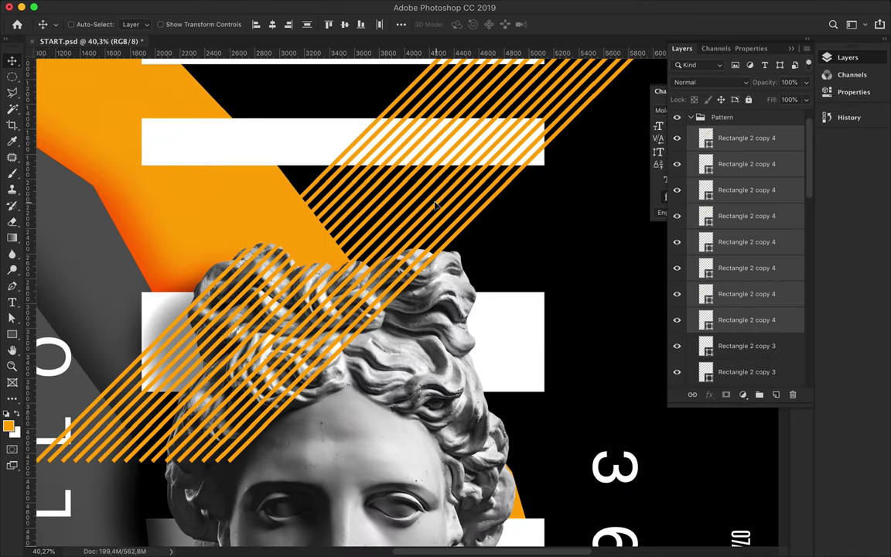
{"action": "left_click", "coordinate": [756, 190]}
{"action": "scroll", "coordinate": [760, 202], "scroll_direction": "down", "scroll_amount": 5}
{"action": "scroll", "coordinate": [760, 202], "scroll_direction": "up", "scroll_amount": 5}
{"action": "left_click", "coordinate": [743, 319], "text": "shift"}
- Duplicate the full set of stripes again to widen the orange band
{"action": "left_click_drag", "start_coordinate": [323, 271], "coordinate": [596, 271]}
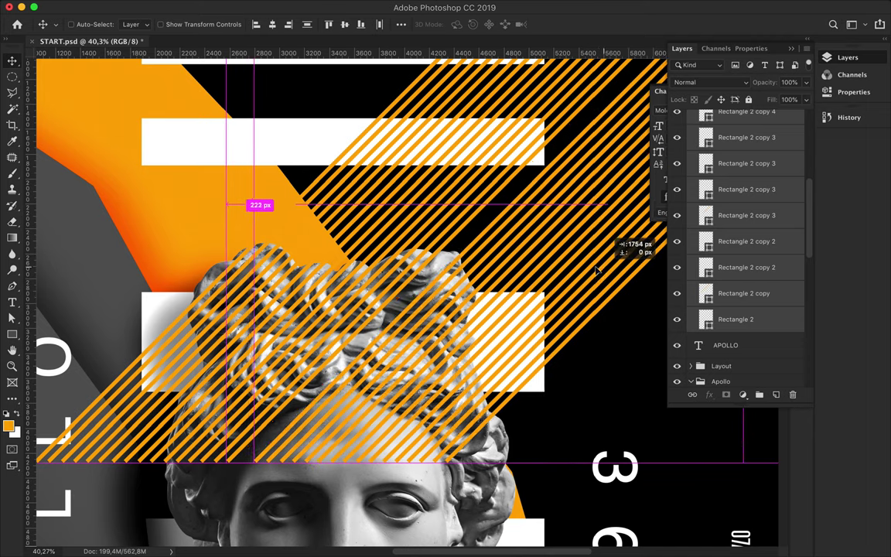
{"action": "scroll", "coordinate": [746, 328], "scroll_direction": "up", "scroll_amount": 5}
{"action": "scroll", "coordinate": [741, 309], "scroll_direction": "down", "scroll_amount": 8}
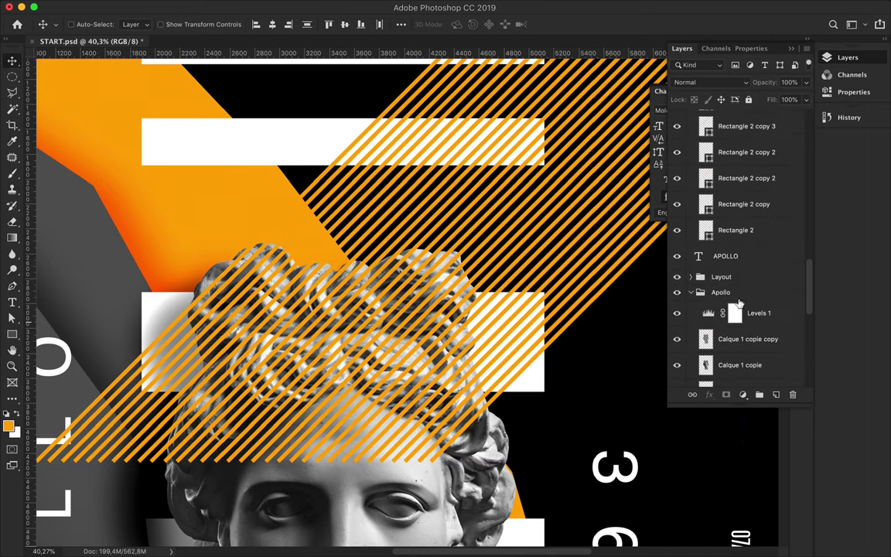
{"action": "scroll", "coordinate": [727, 248], "scroll_direction": "up", "scroll_amount": 5}
{"action": "scroll", "coordinate": [727, 248], "scroll_direction": "up", "scroll_amount": 5}
{"action": "scroll", "coordinate": [268, 199], "scroll_direction": "down", "scroll_amount": 3}
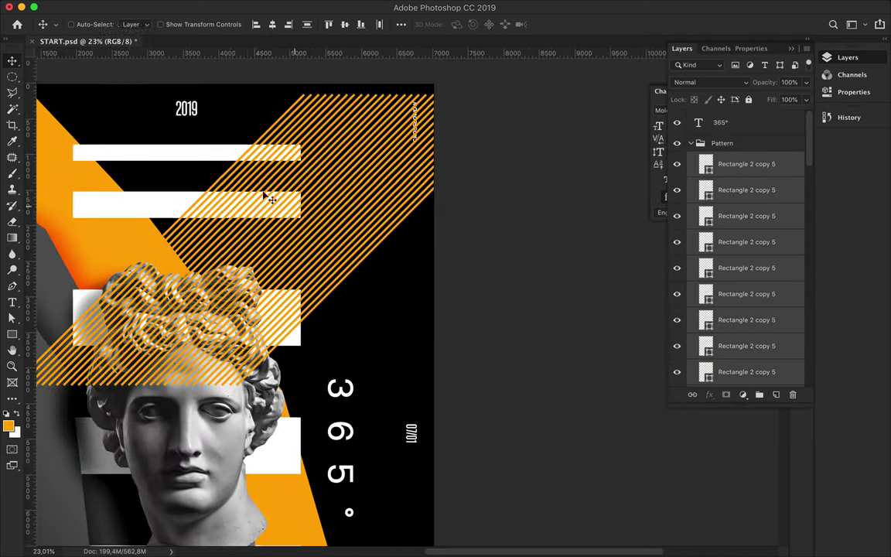
{"action": "left_click_drag", "start_coordinate": [268, 199], "coordinate": [474, 224]}
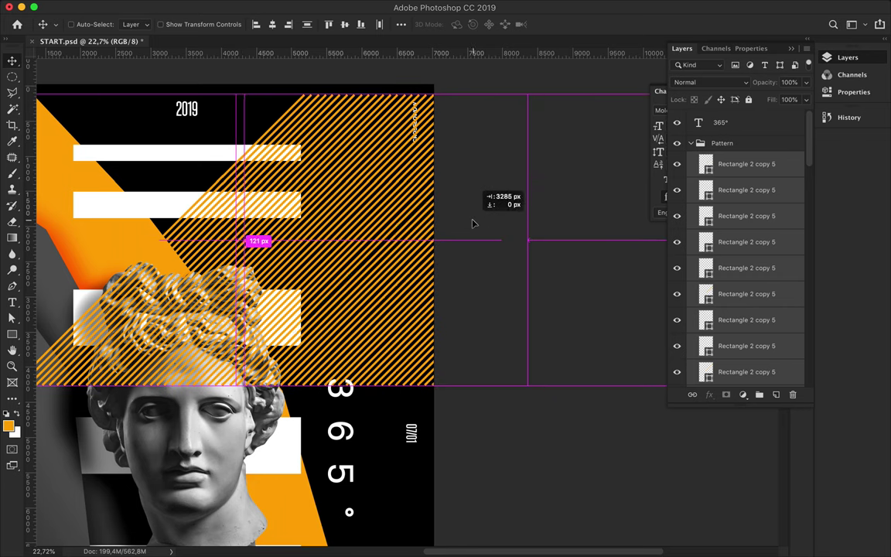
- Distribute all stripes evenly by left edges and move the band down-left over the statue
{"action": "left_click", "coordinate": [756, 150]}
{"action": "scroll", "coordinate": [778, 175], "scroll_direction": "down", "scroll_amount": 5}
{"action": "left_click", "coordinate": [743, 282], "text": "shift"}
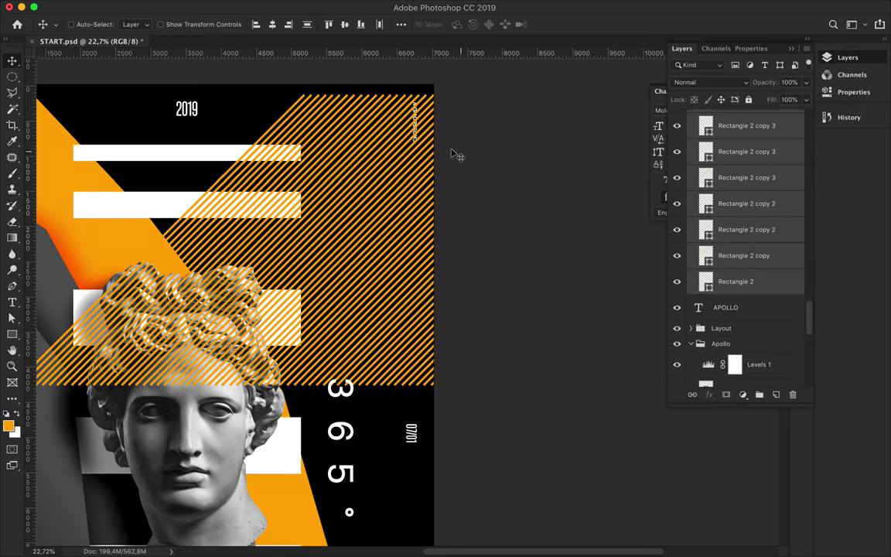
{"action": "left_click", "coordinate": [400, 24]}
{"action": "left_click", "coordinate": [418, 99]}
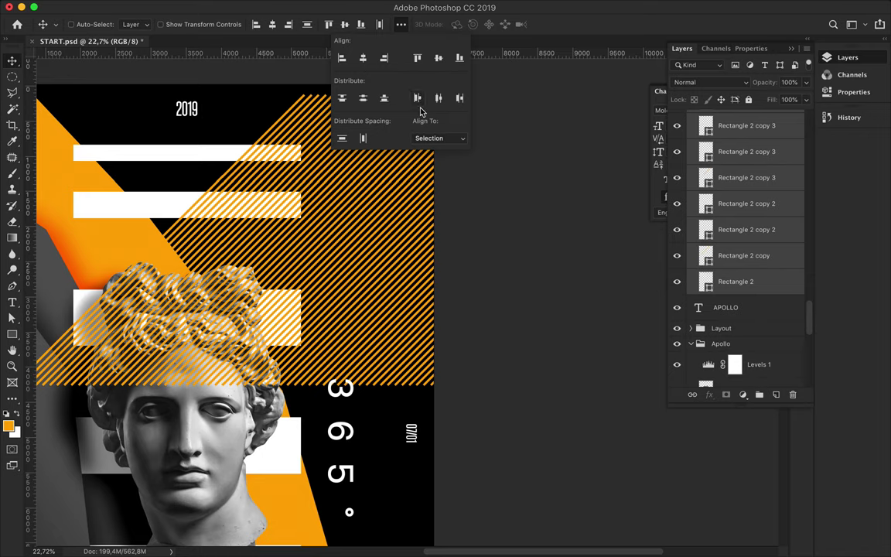
{"action": "left_click_drag", "start_coordinate": [419, 218], "coordinate": [534, 224]}
{"action": "left_click_drag", "start_coordinate": [461, 253], "coordinate": [418, 255]}
- Select all the stripe paths with the Path Selection tool and move them into place
{"action": "key", "text": "ctrl+e"}
{"action": "scroll", "coordinate": [409, 335], "scroll_direction": "down", "scroll_amount": 3}
{"action": "key", "text": "ctrl+z"}
{"action": "key", "text": "a"}
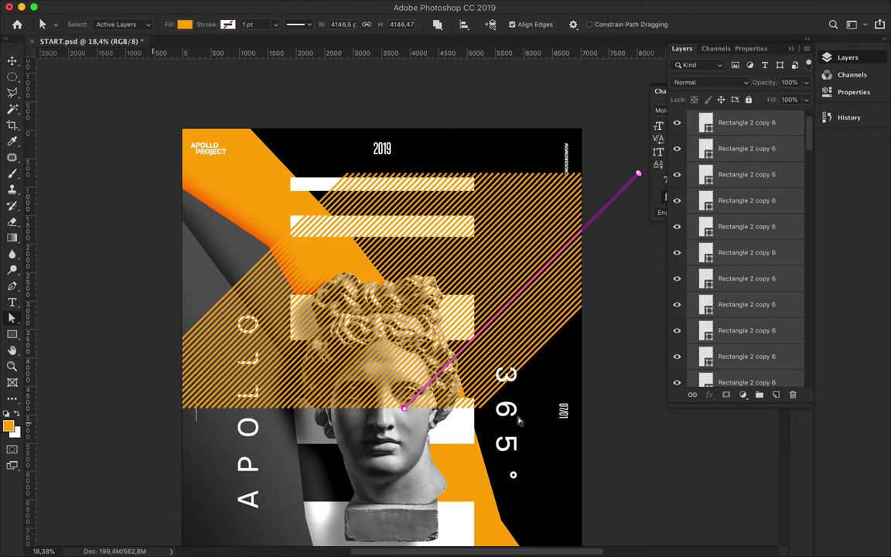
{"action": "left_click_drag", "start_coordinate": [523, 426], "coordinate": [103, 378]}
{"action": "scroll", "coordinate": [310, 434], "scroll_direction": "up", "scroll_amount": 3}
{"action": "mouse_move", "coordinate": [384, 317]}
{"action": "left_mouse_down"}
{"action": "mouse_move", "coordinate": [166, 483]}
{"action": "mouse_move", "coordinate": [197, 495]}
{"action": "left_mouse_up"}
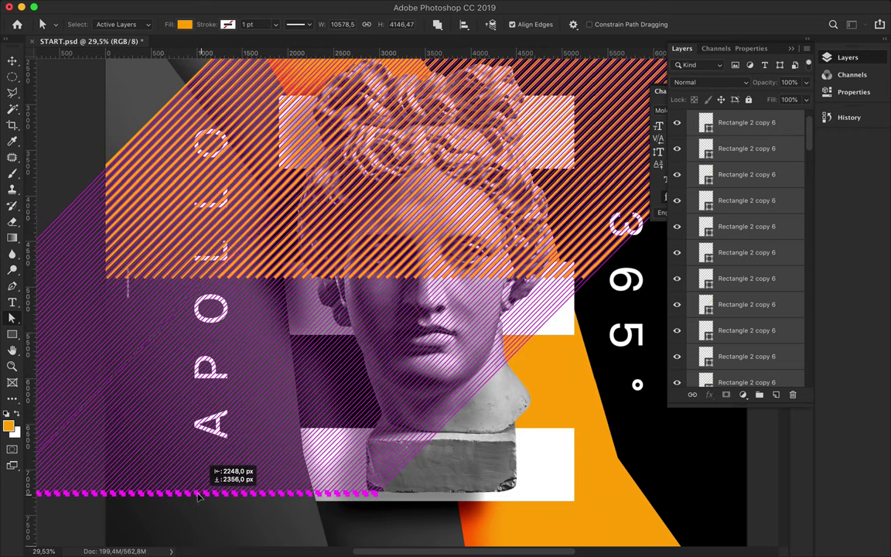
{"action": "left_click_drag", "start_coordinate": [198, 495], "coordinate": [200, 494]}
- Merge the stripes into one shape, shift it up, and duplicate it above the Pattern group
{"action": "key", "text": "ctrl+e"}
{"action": "key", "text": "ctrl+0"}
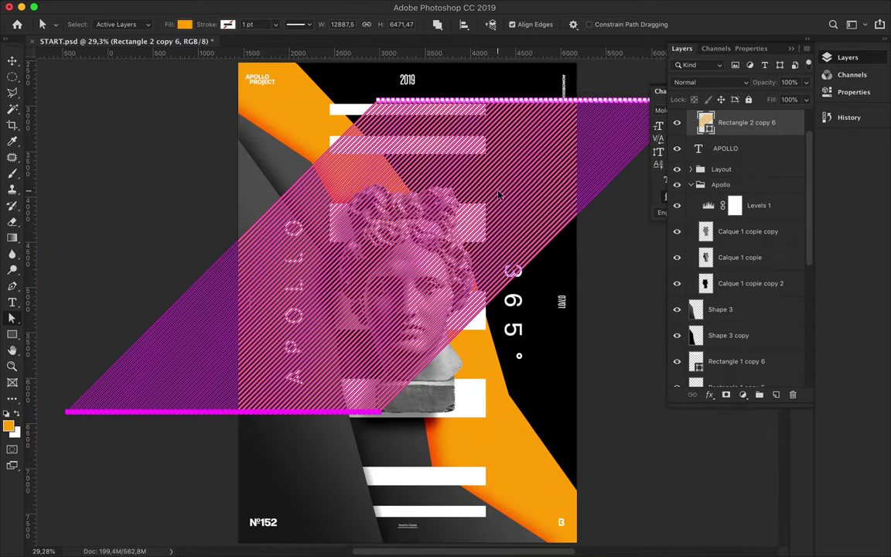
{"action": "key", "text": "v"}
{"action": "left_click_drag", "start_coordinate": [534, 188], "coordinate": [567, 142]}
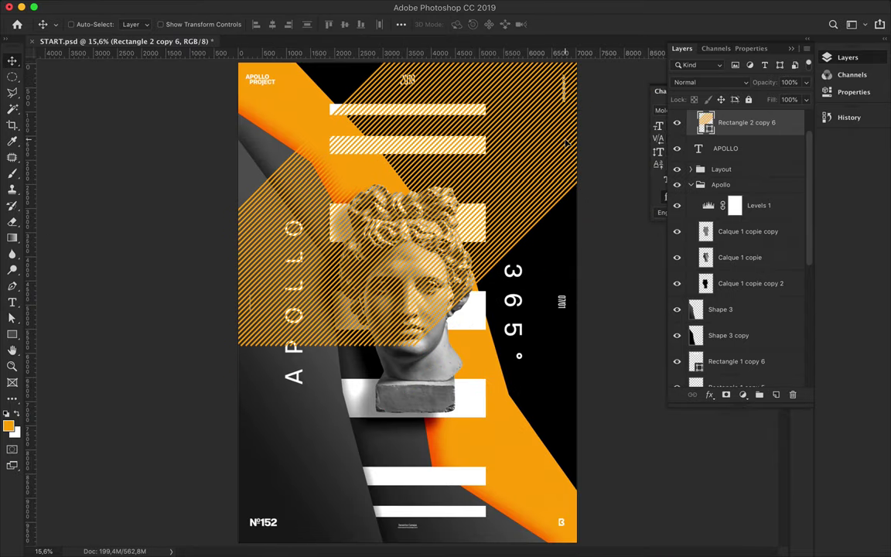
{"action": "scroll", "coordinate": [769, 145], "scroll_direction": "up", "scroll_amount": 2}
{"action": "left_click_drag", "start_coordinate": [741, 138], "coordinate": [739, 139]}
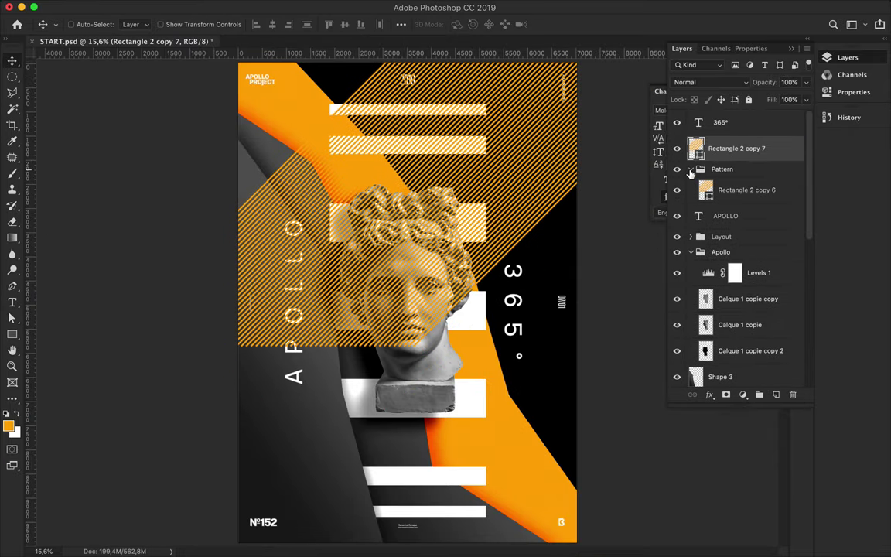
- Draw a Pen path around the wanted stripe area and turn it into a selection
{"action": "left_click", "coordinate": [691, 170]}
{"action": "key", "text": "p"}
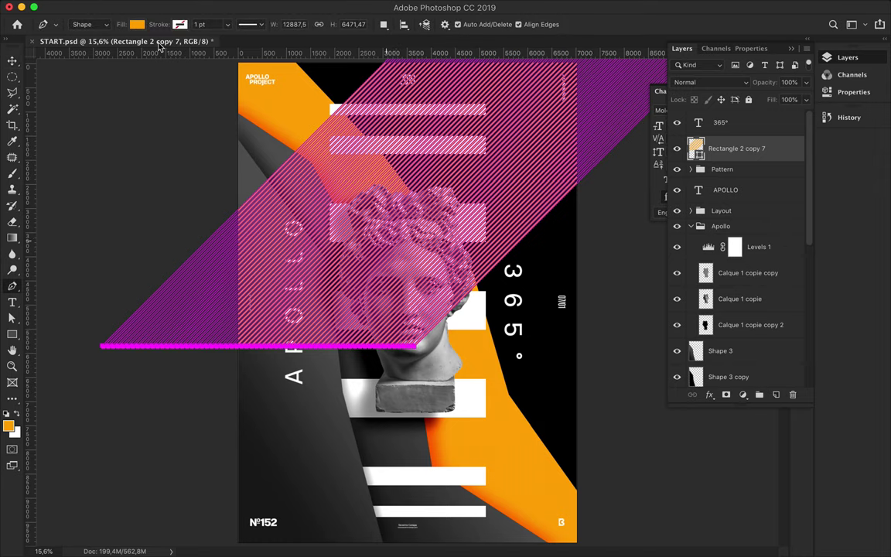
{"action": "key", "text": "Escape"}
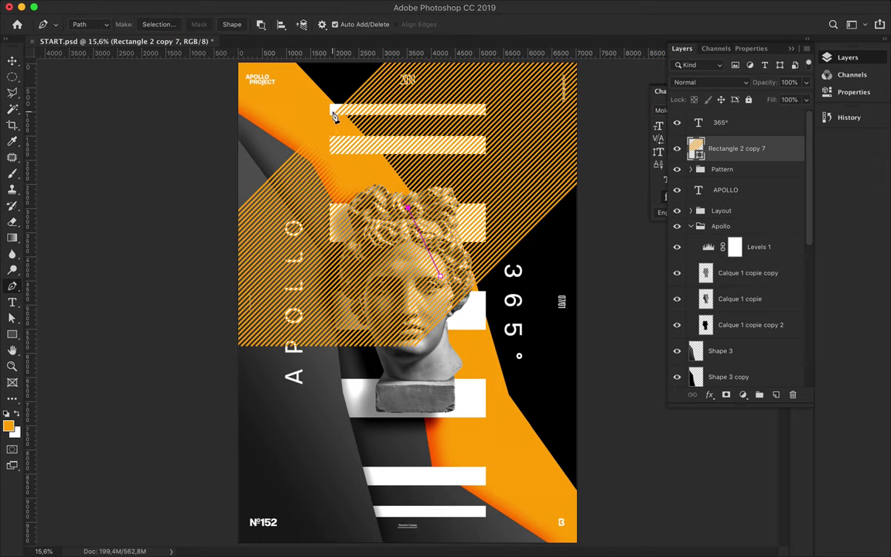
{"action": "scroll", "coordinate": [397, 91], "scroll_direction": "down", "scroll_amount": 1}
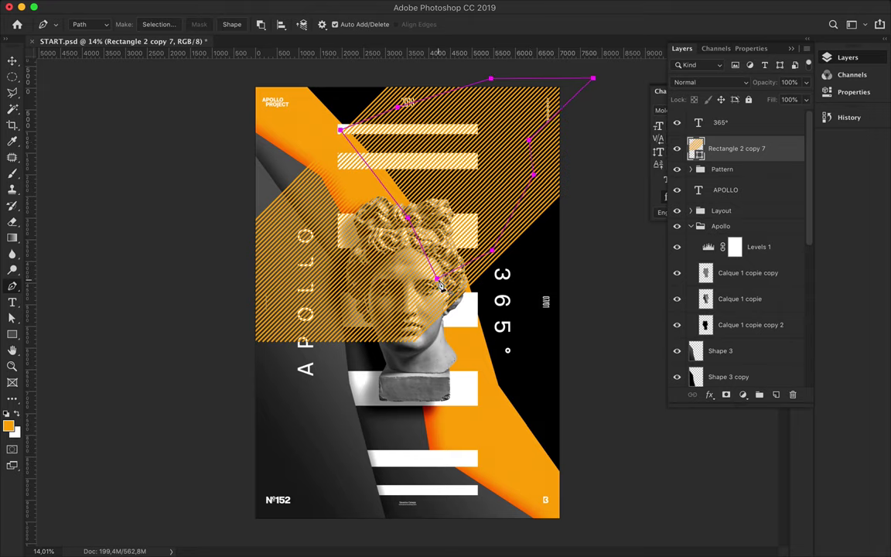
{"action": "key", "text": "a"}
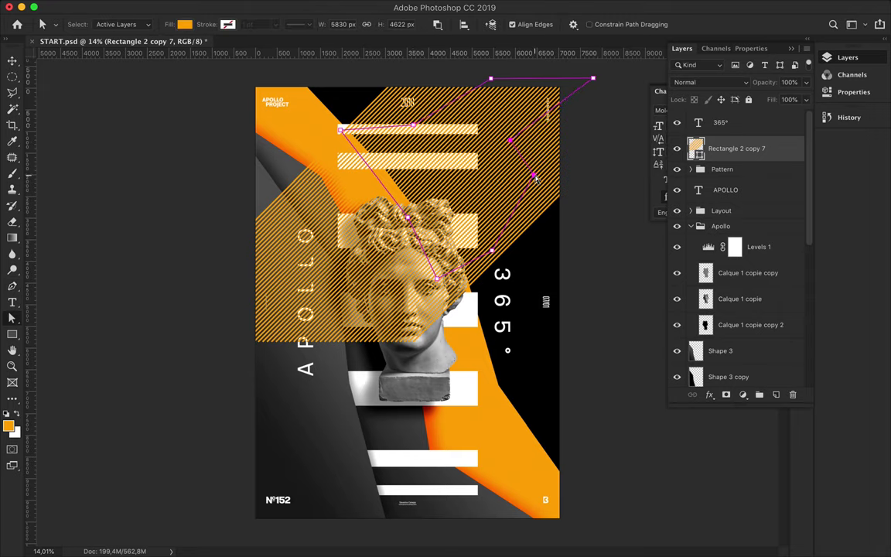
{"action": "key", "text": "p"}
{"action": "left_click", "coordinate": [260, 24]}
{"action": "left_click", "coordinate": [89, 24]}
{"action": "left_click", "coordinate": [89, 24]}
{"action": "left_click", "coordinate": [89, 24]}
{"action": "left_click", "coordinate": [159, 24]}
{"action": "key", "text": "Return"}
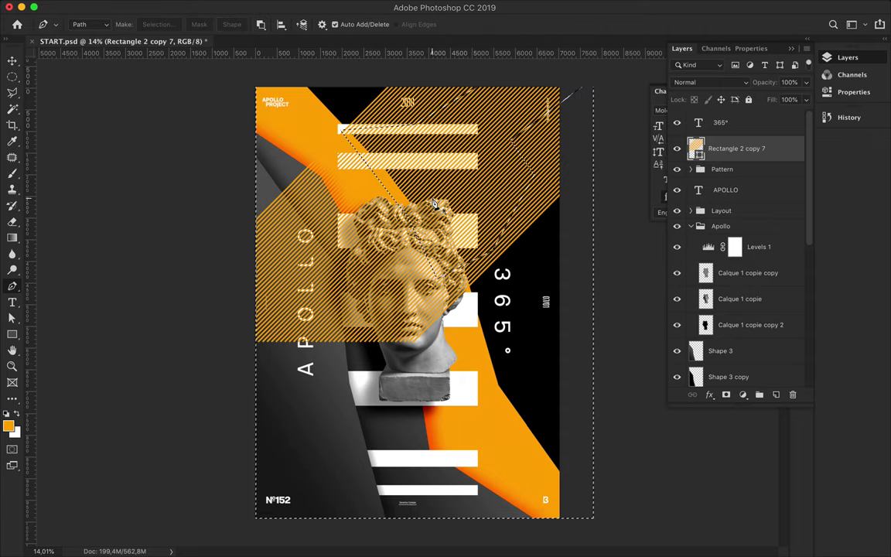
- Rasterize Rectangle 2 copy 7, delete the unwanted stripes, and hide the Pattern group
{"action": "key", "text": "BackSpace"}
{"action": "left_click", "coordinate": [539, 192]}
{"action": "right_click", "coordinate": [696, 148]}
{"action": "key", "text": "Escape"}
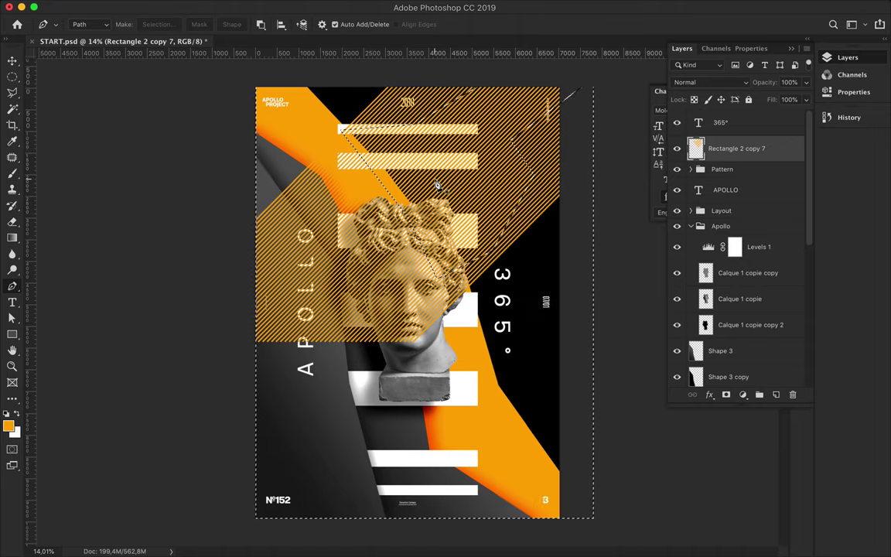
{"action": "left_click", "coordinate": [677, 169]}
{"action": "key", "text": "v"}
{"action": "key", "text": "w"}
{"action": "key", "text": "ctrl+d"}
{"action": "key", "text": "v"}
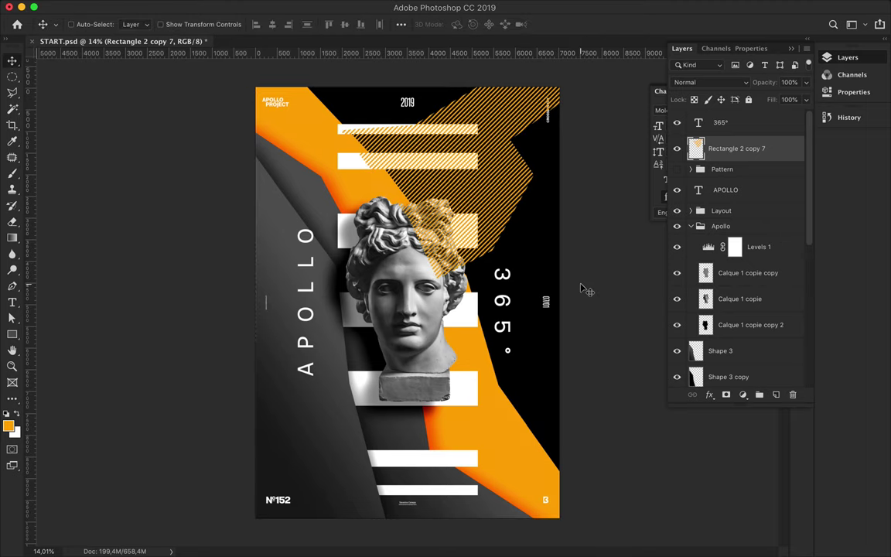
{"action": "left_click", "coordinate": [745, 171]}
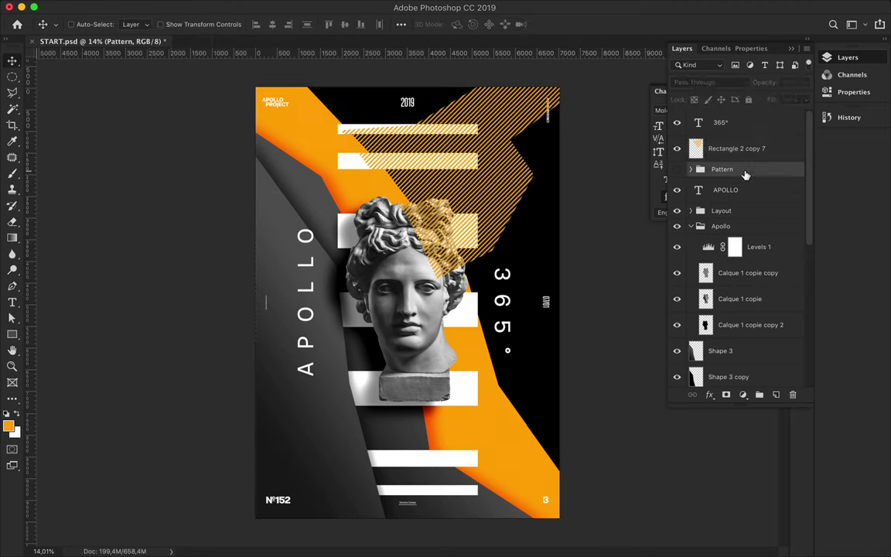
- Show the Pattern group, duplicate its stripe layer above it, and move the copy down
{"action": "left_click", "coordinate": [677, 169]}
{"action": "left_click", "coordinate": [690, 168]}
{"action": "left_click_drag", "start_coordinate": [743, 190], "coordinate": [735, 164]}
{"action": "mouse_move", "coordinate": [356, 359]}
{"action": "left_mouse_down"}
{"action": "mouse_move", "coordinate": [348, 474]}
{"action": "mouse_move", "coordinate": [348, 397]}
{"action": "left_mouse_up"}
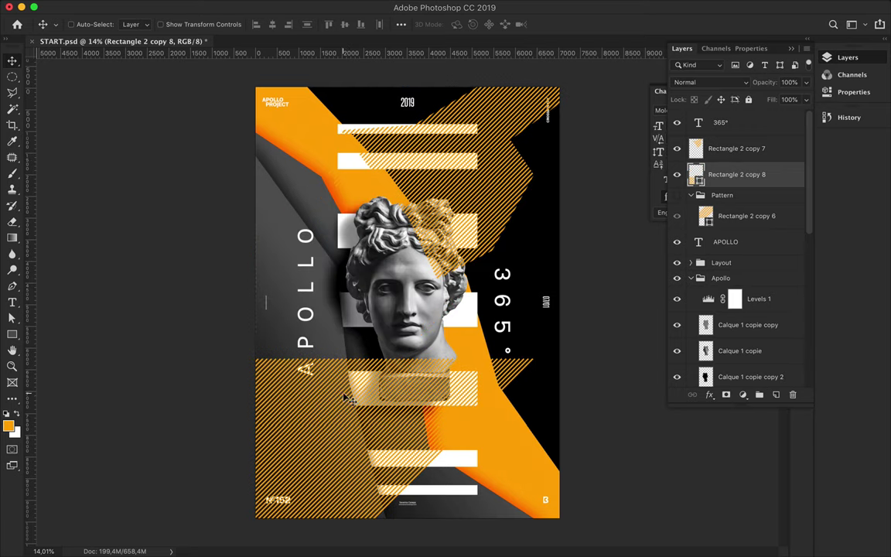
- Outline the lower-left patch area with a Polygonal Lasso selection
{"action": "key", "text": "p"}
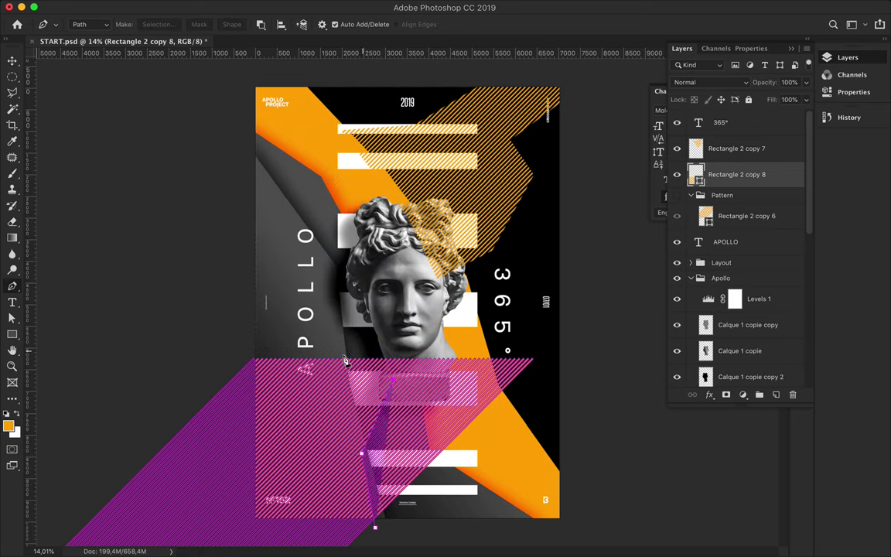
{"action": "left_click", "coordinate": [248, 410]}
{"action": "left_click", "coordinate": [247, 518]}
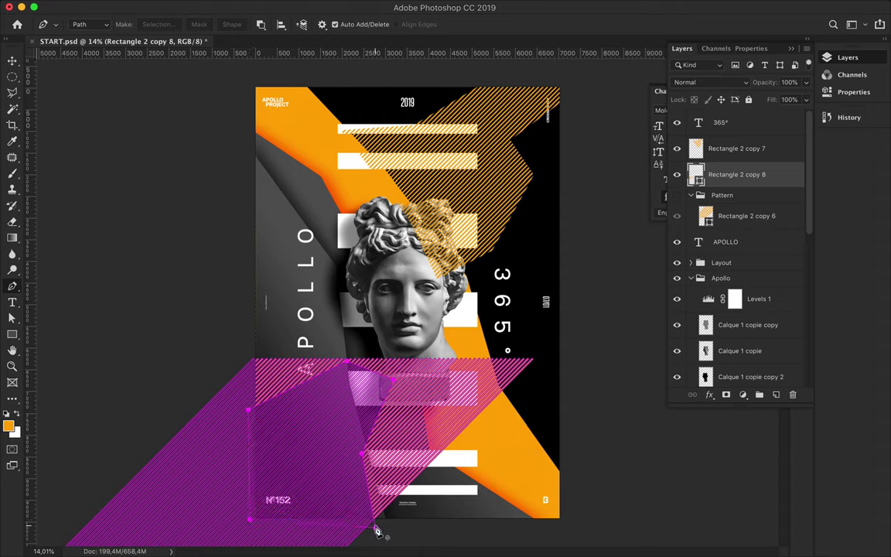
{"action": "key", "text": "v"}
{"action": "key", "text": "a"}
{"action": "key", "text": "l"}
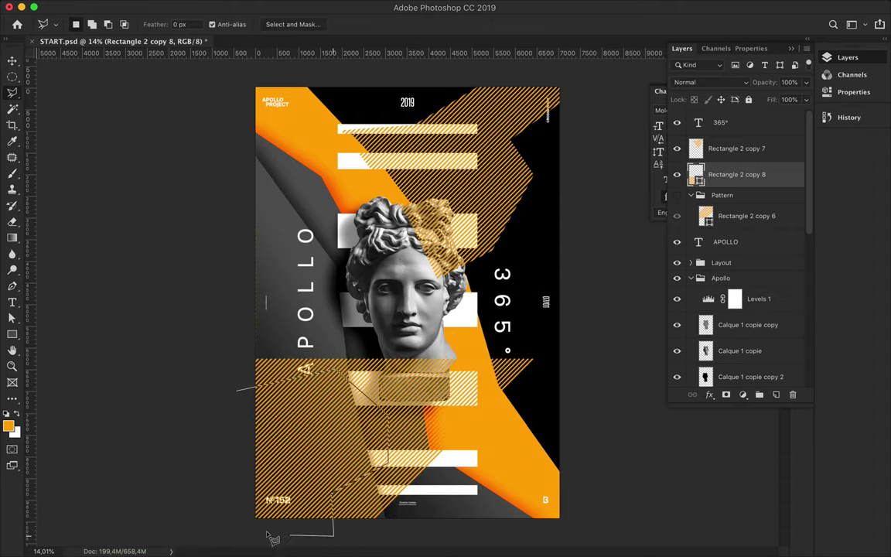
{"action": "double_click", "coordinate": [242, 397]}
{"action": "key", "text": "Delete"}
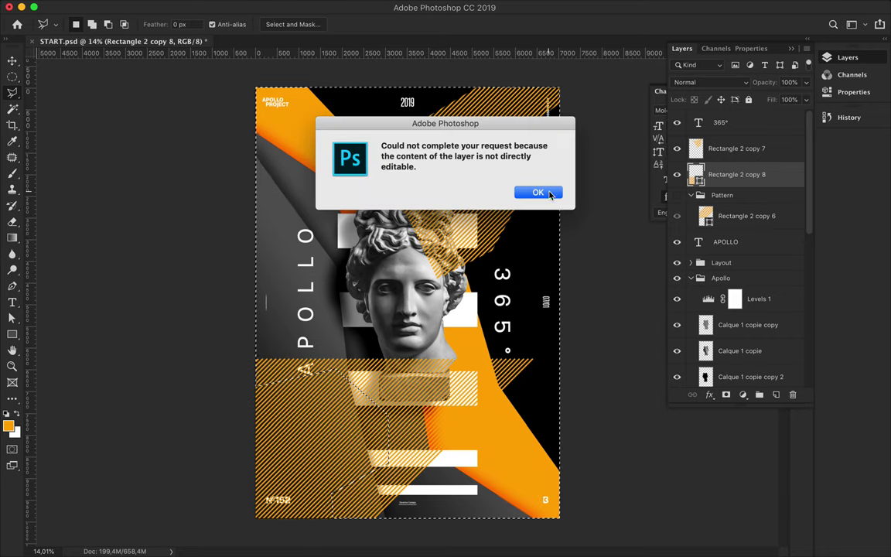
{"action": "left_click", "coordinate": [541, 193]}
- Rasterize Rectangle 2 copy 8, remove stripes outside the outline, and move the patch left
{"action": "key", "text": "ctrl+shift+i"}
{"action": "right_click", "coordinate": [762, 178]}
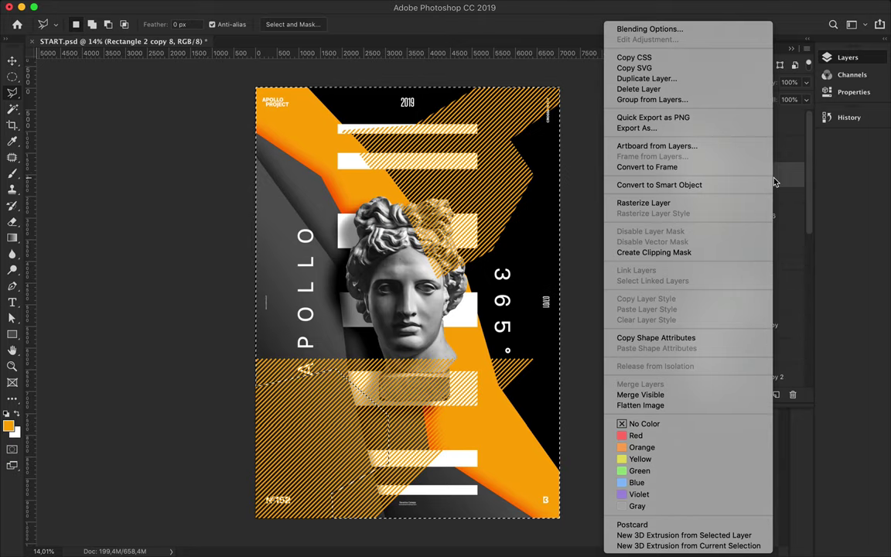
{"action": "left_click", "coordinate": [647, 256]}
{"action": "key", "text": "ctrl+d"}
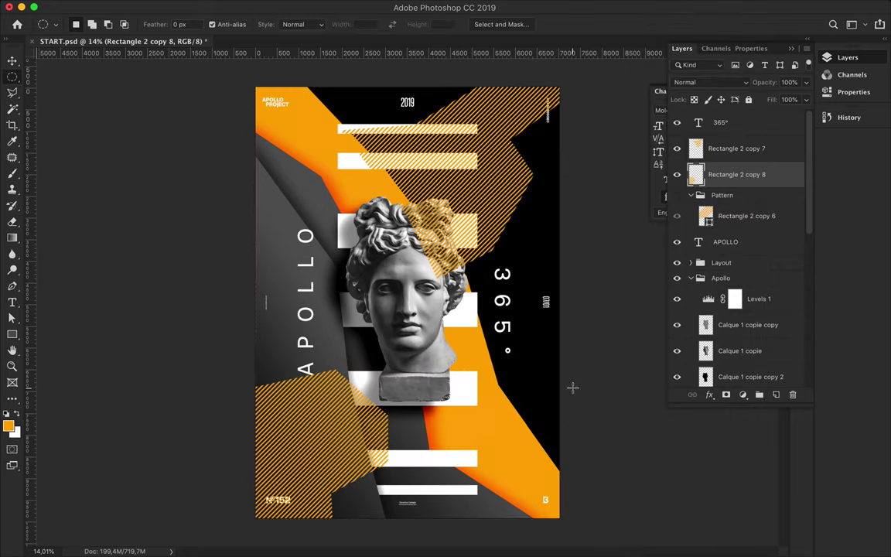
{"action": "key", "text": "v"}
{"action": "left_click_drag", "start_coordinate": [425, 407], "coordinate": [287, 437]}
- Move the stripe copy layers below Layout and shift the lower-left patch further left
{"action": "left_click", "coordinate": [736, 149], "text": "shift"}
{"action": "left_click", "coordinate": [746, 216], "text": "shift"}
{"action": "left_click_drag", "start_coordinate": [747, 216], "coordinate": [719, 284]}
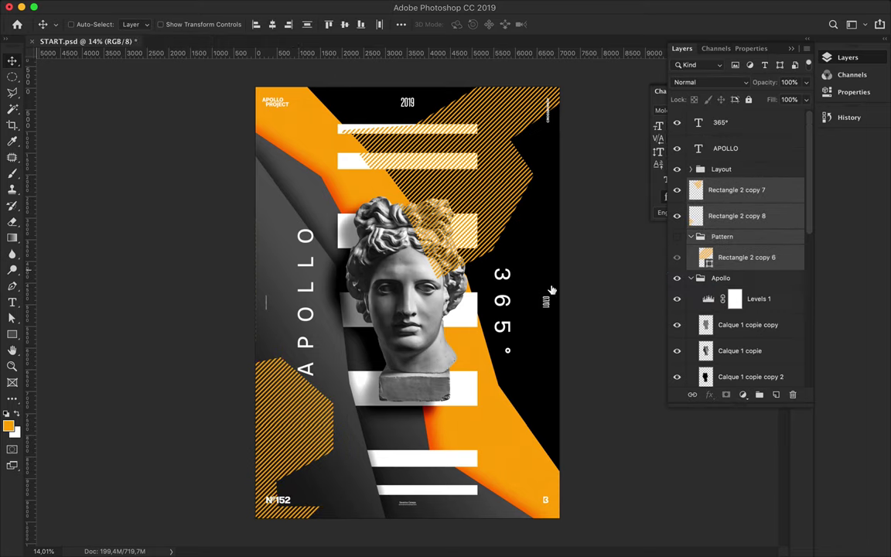
{"action": "left_click", "coordinate": [325, 416]}
{"action": "left_click_drag", "start_coordinate": [314, 424], "coordinate": [286, 437]}
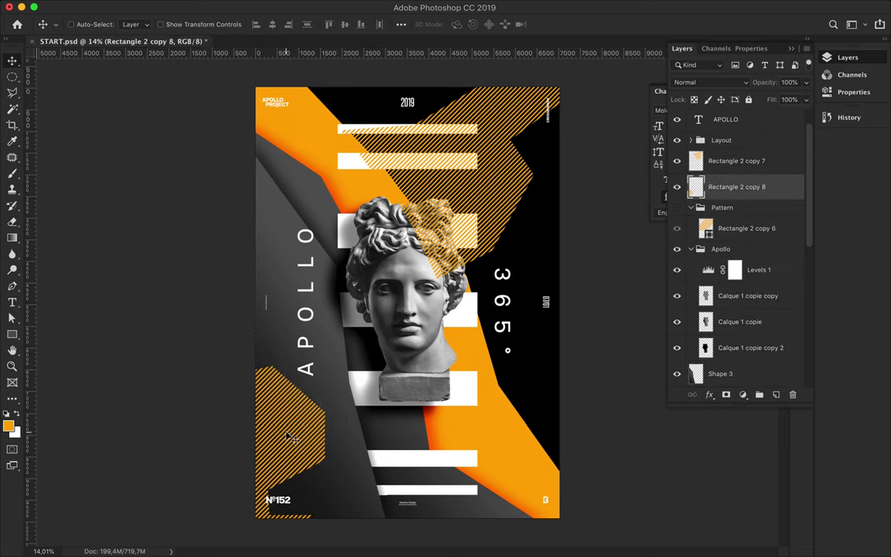
- Move the upper patch layer just above Shape 3 and save START.psd
{"action": "left_click", "coordinate": [522, 178], "text": "ctrl"}
{"action": "key", "text": "b"}
{"action": "key", "text": "e"}
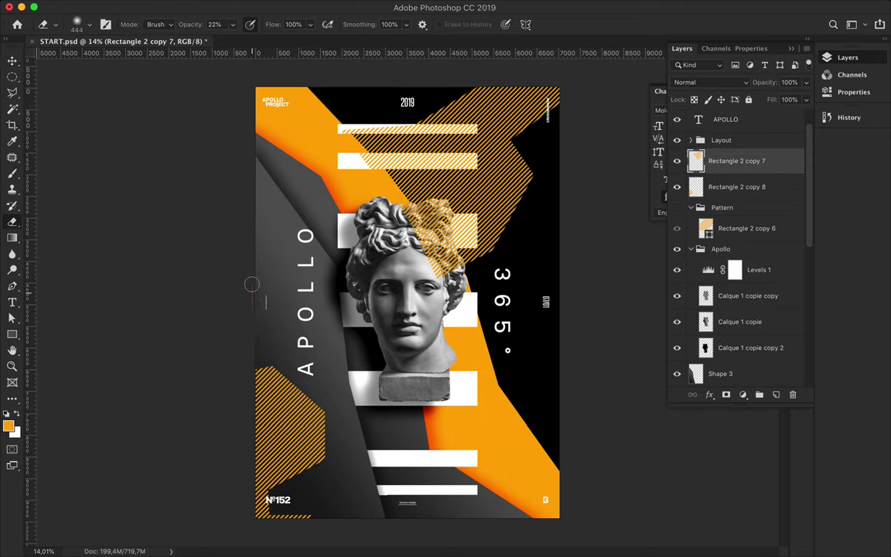
{"action": "key", "text": "v"}
{"action": "scroll", "coordinate": [507, 198], "scroll_direction": "up", "scroll_amount": 2}
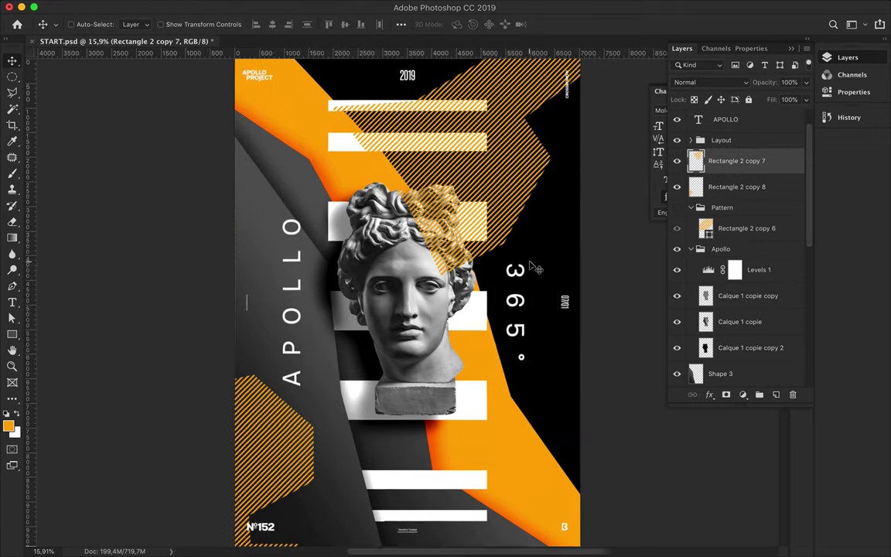
{"action": "mouse_move", "coordinate": [741, 167]}
{"action": "left_mouse_down"}
{"action": "mouse_move", "coordinate": [737, 365]}
{"action": "mouse_move", "coordinate": [736, 220]}
{"action": "left_mouse_up"}
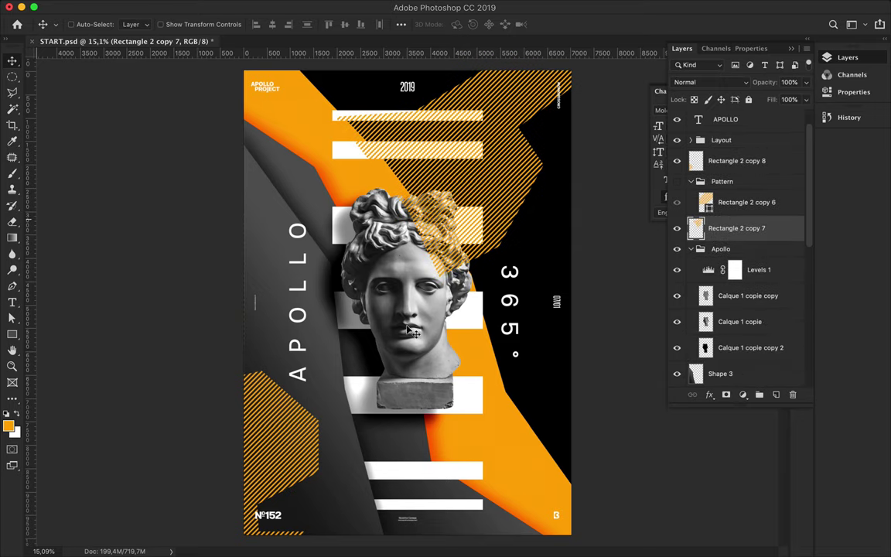
{"action": "key", "text": "ctrl+s"}
- Select the APOLLO text layer with the Type tool active
{"action": "left_click", "coordinate": [726, 119]}
{"action": "key", "text": "t"}
{"action": "left_click", "coordinate": [246, 24]}
{"action": "key", "text": "Escape"}
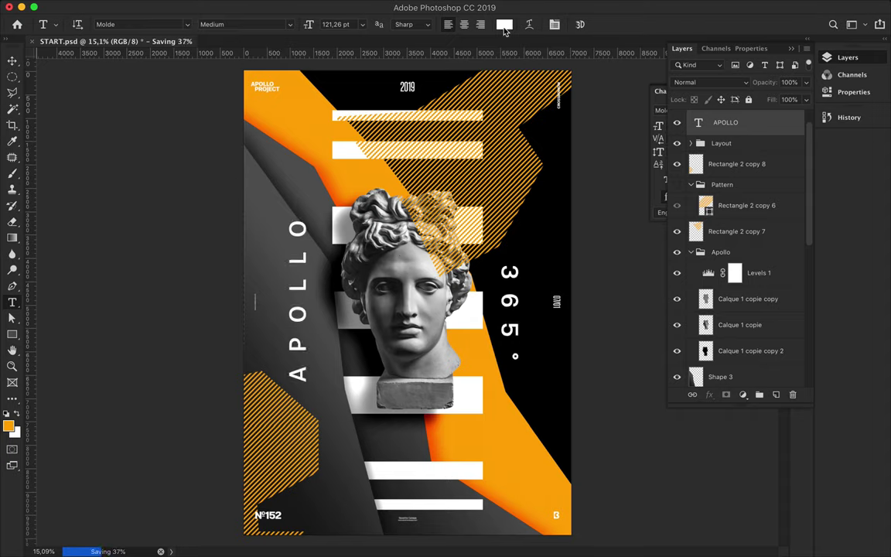
- Centre the 365° text vertically and move it down 228 px
{"action": "left_click", "coordinate": [807, 38]}
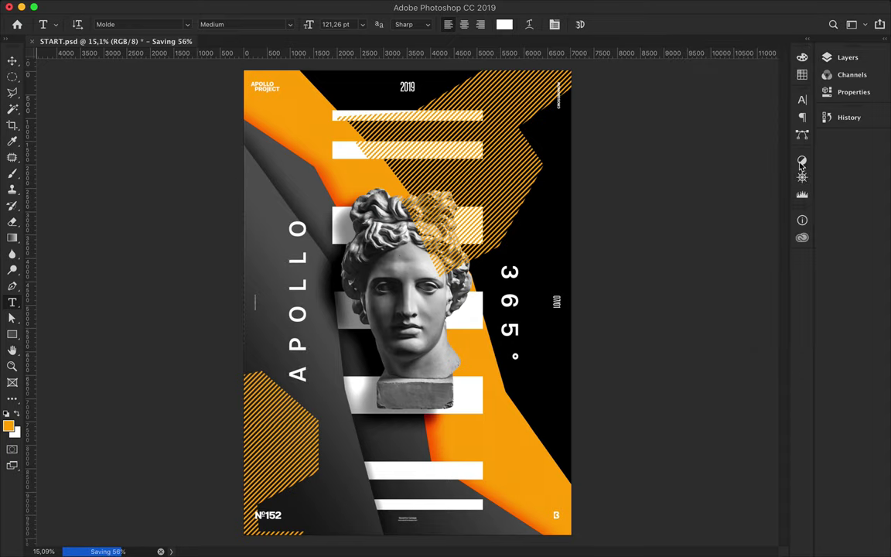
{"action": "key", "text": "v"}
{"action": "left_click", "coordinate": [402, 24]}
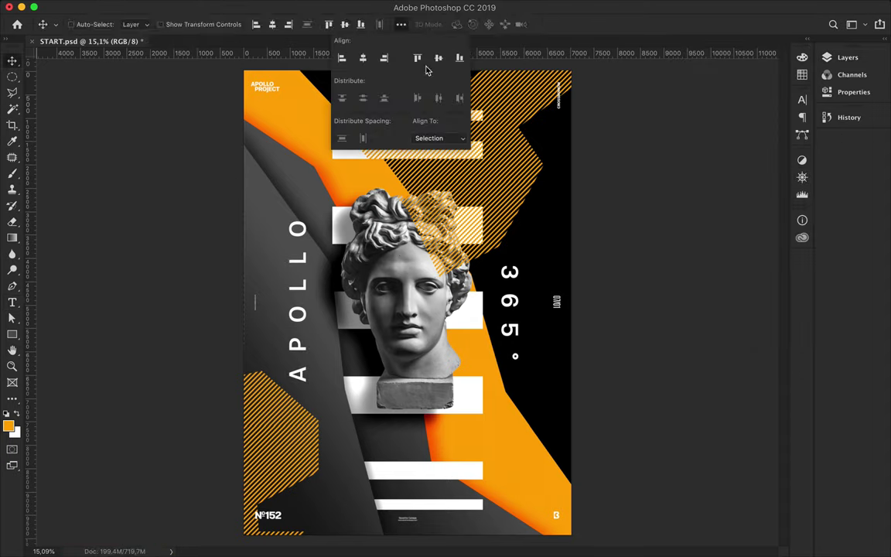
{"action": "left_click", "coordinate": [433, 67]}
{"action": "left_click_drag", "start_coordinate": [513, 296], "coordinate": [513, 306]}
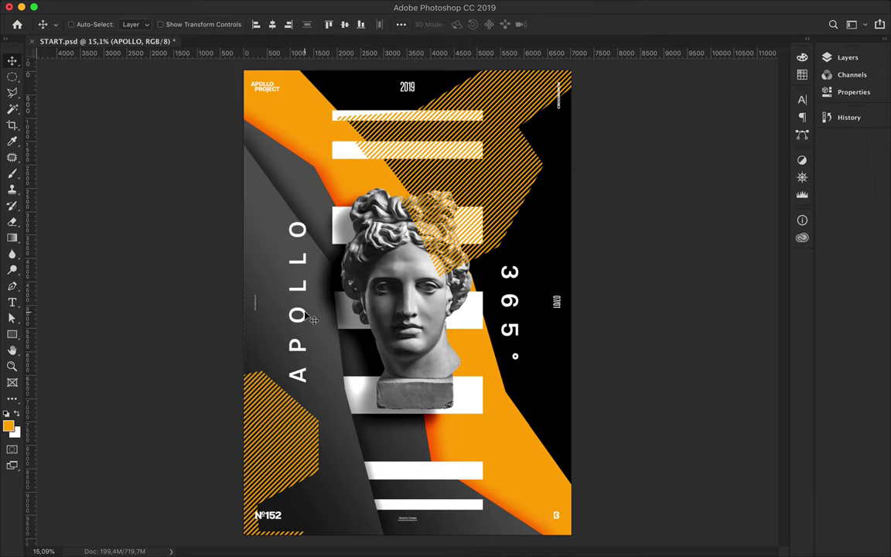
- Marquee-select a tall area around the APOLLO lettering and rasterize the APOLLO layer
{"action": "key", "text": "m"}
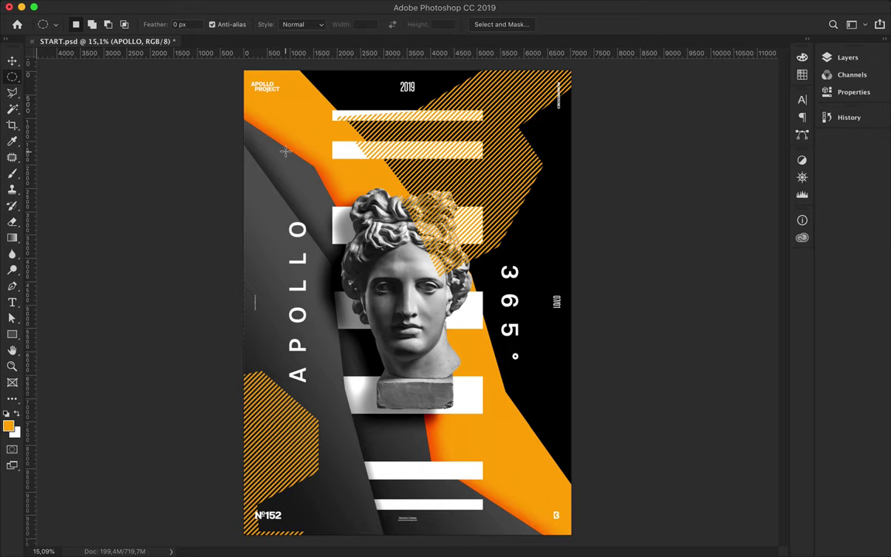
{"action": "right_click", "coordinate": [12, 77]}
{"action": "left_click", "coordinate": [62, 77]}
{"action": "left_click_drag", "start_coordinate": [277, 199], "coordinate": [303, 412]}
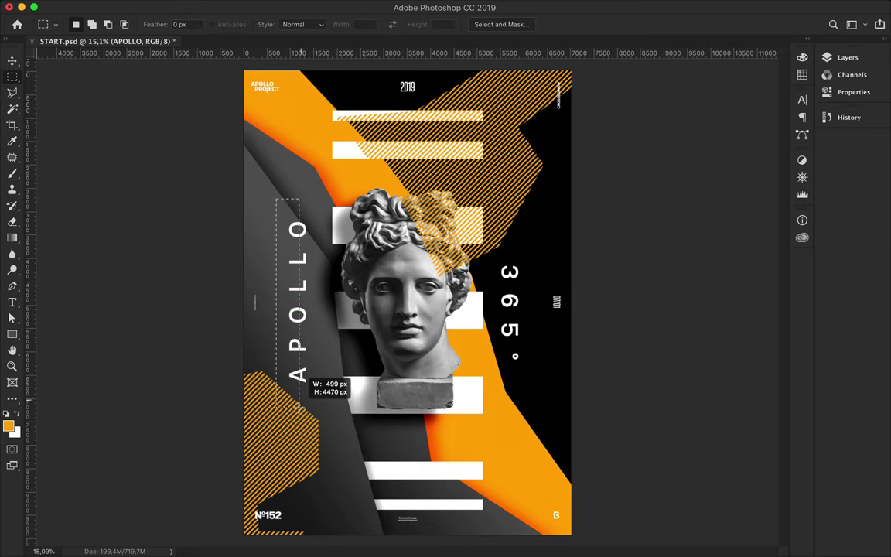
{"action": "key", "text": "Delete"}
{"action": "left_click", "coordinate": [541, 190]}
{"action": "left_click", "coordinate": [847, 57]}
{"action": "right_click", "coordinate": [766, 122]}
{"action": "left_click", "coordinate": [658, 370]}
- Copy the selected APOLLO lettering to a new layer and flip it to mirror
{"action": "key", "text": "v"}
{"action": "key", "text": "ctrl+j"}
{"action": "key", "text": "ctrl+z"}
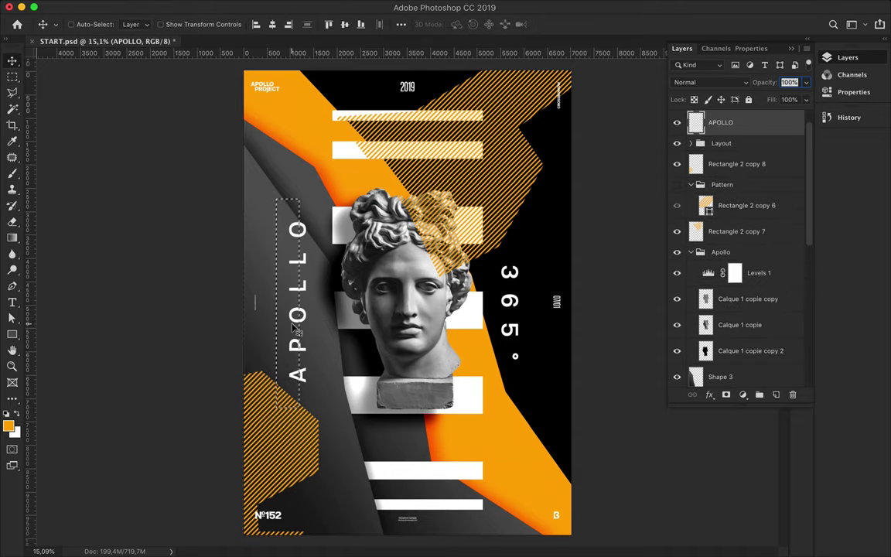
{"action": "key", "text": "ctrl+j"}
{"action": "key", "text": "ctrl+t"}
{"action": "left_click_drag", "start_coordinate": [303, 301], "coordinate": [276, 301]}
{"action": "key", "text": "Return"}
- Rasterize the 365° text, copy its glyphs to a new layer, and shift them down-right
{"action": "left_click", "coordinate": [539, 302], "text": "ctrl"}
{"action": "key", "text": "ctrl+shift+bracketright"}
{"action": "key", "text": "m"}
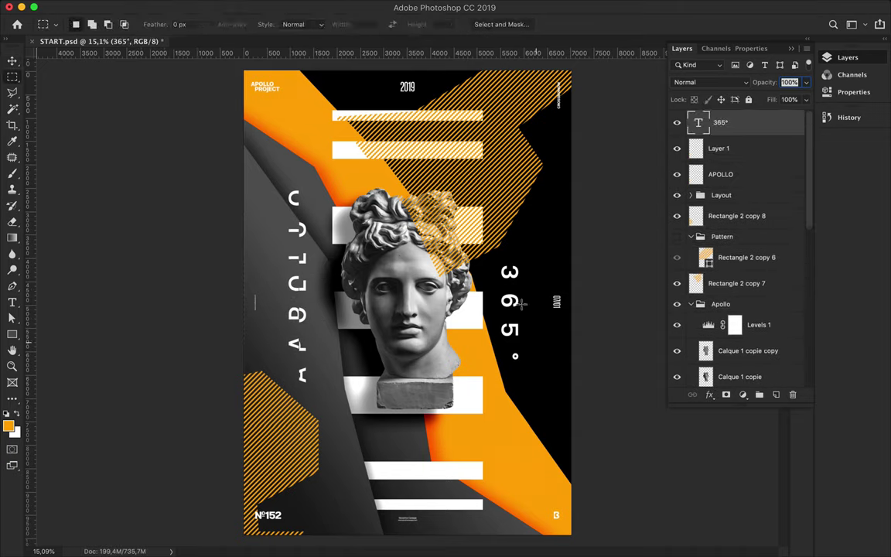
{"action": "left_click_drag", "start_coordinate": [540, 369], "coordinate": [541, 373]}
{"action": "right_click", "coordinate": [608, 279]}
{"action": "left_click", "coordinate": [658, 313]}
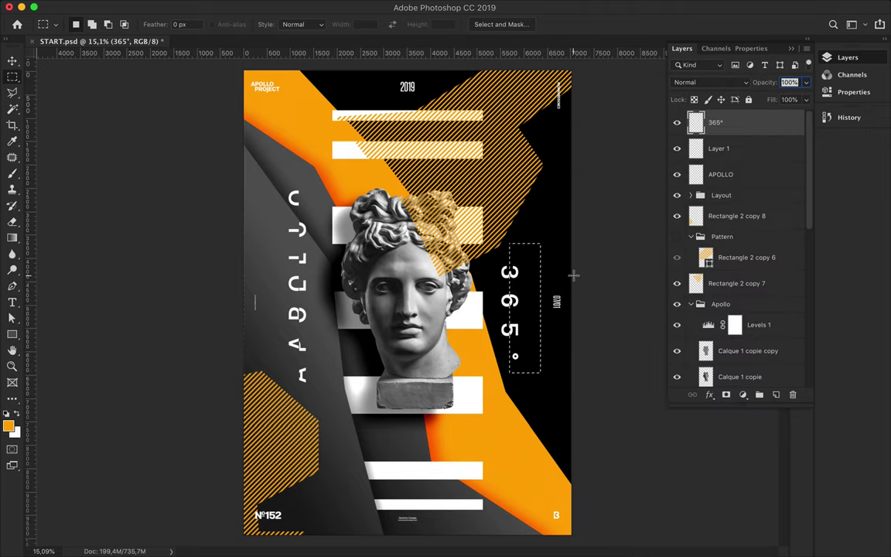
{"action": "key", "text": "ctrl+j"}
{"action": "key", "text": "v"}
{"action": "left_click_drag", "start_coordinate": [516, 278], "coordinate": [522, 310]}
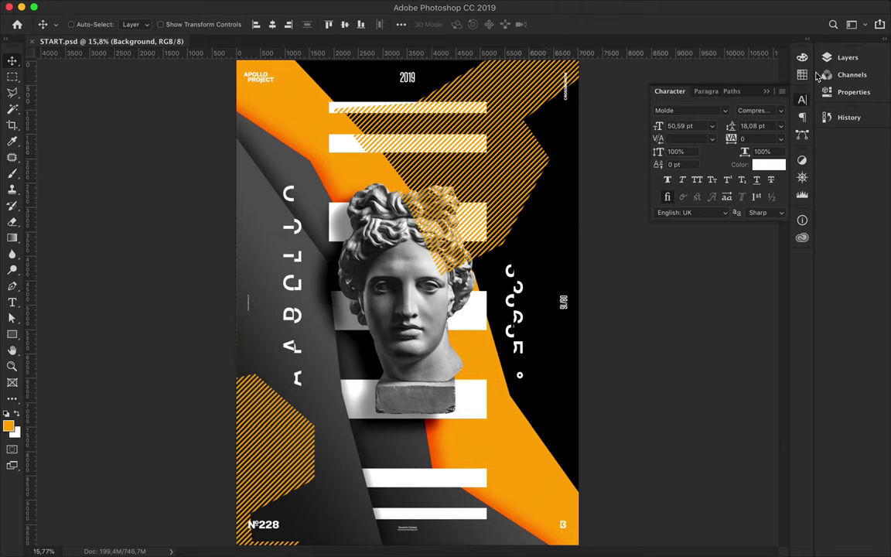
- Shrink Rectangle 2 copy 7 to about 50% and move it onto the statue's hair
{"action": "left_click", "coordinate": [847, 58]}
{"action": "left_click", "coordinate": [737, 123]}
{"action": "key", "text": "ctrl+t"}
{"action": "left_click_drag", "start_coordinate": [413, 344], "coordinate": [431, 215]}
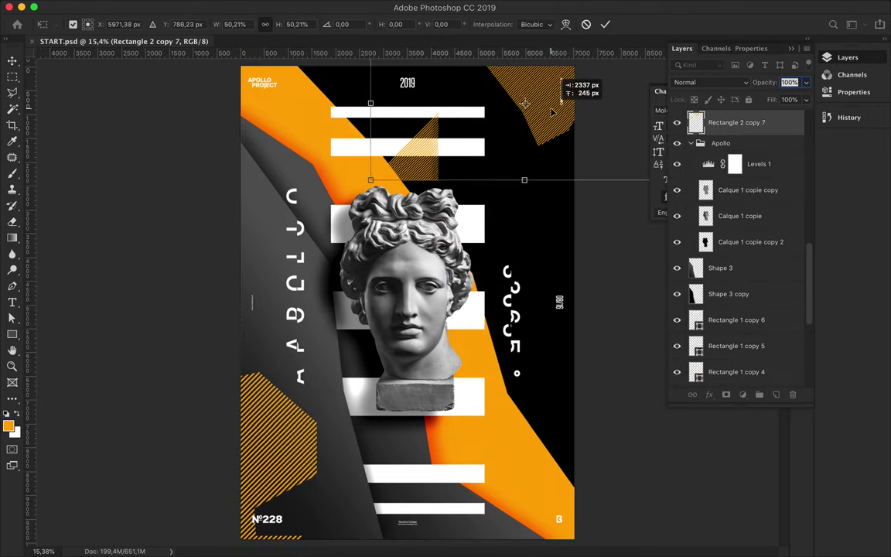
{"action": "left_click_drag", "start_coordinate": [551, 112], "coordinate": [515, 144]}
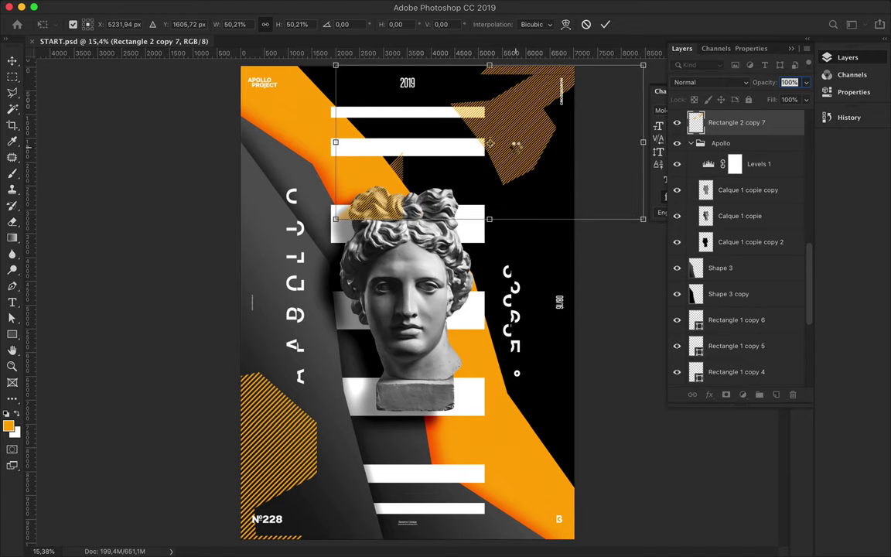
{"action": "key", "text": "Return"}
- Duplicate the hatched shape, enlarge the copy to about 109% at lower left, and show Rectangle 2 copy 6
{"action": "left_click", "coordinate": [280, 387]}
{"action": "key", "text": "ctrl+j"}
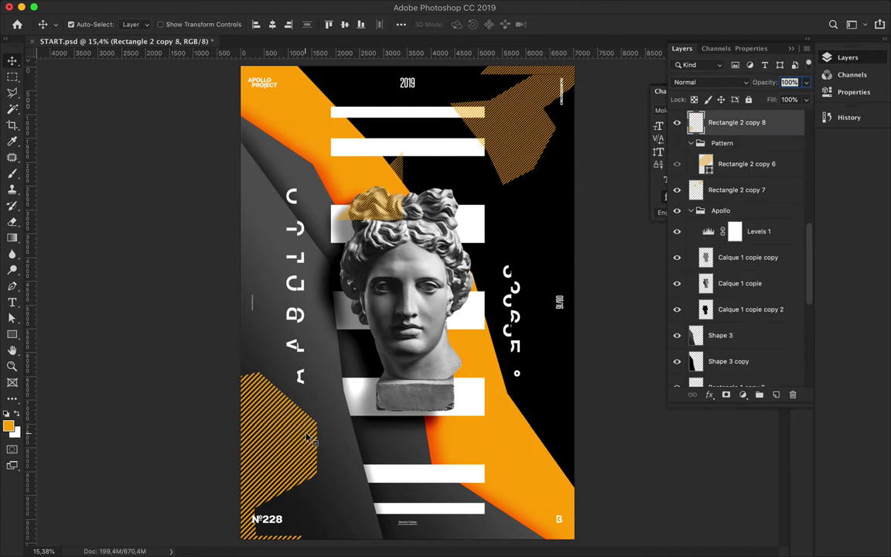
{"action": "key", "text": "ctrl+t"}
{"action": "left_click_drag", "start_coordinate": [312, 359], "coordinate": [346, 331]}
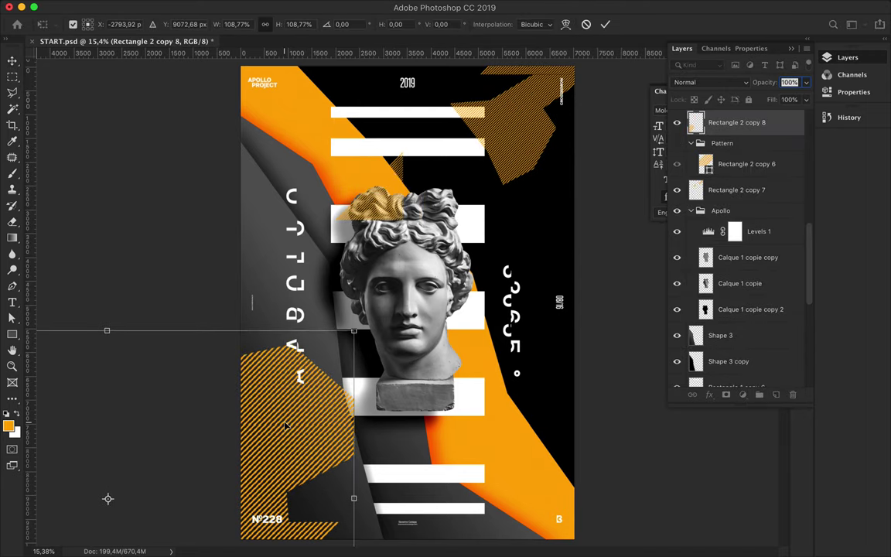
{"action": "left_click_drag", "start_coordinate": [276, 427], "coordinate": [282, 428]}
{"action": "key", "text": "Return"}
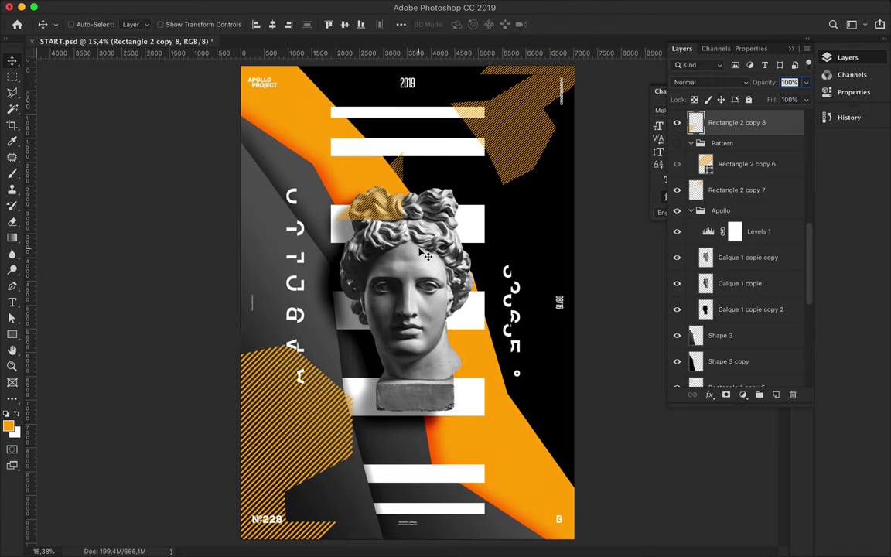
{"action": "left_click_drag", "start_coordinate": [735, 122], "coordinate": [705, 158]}
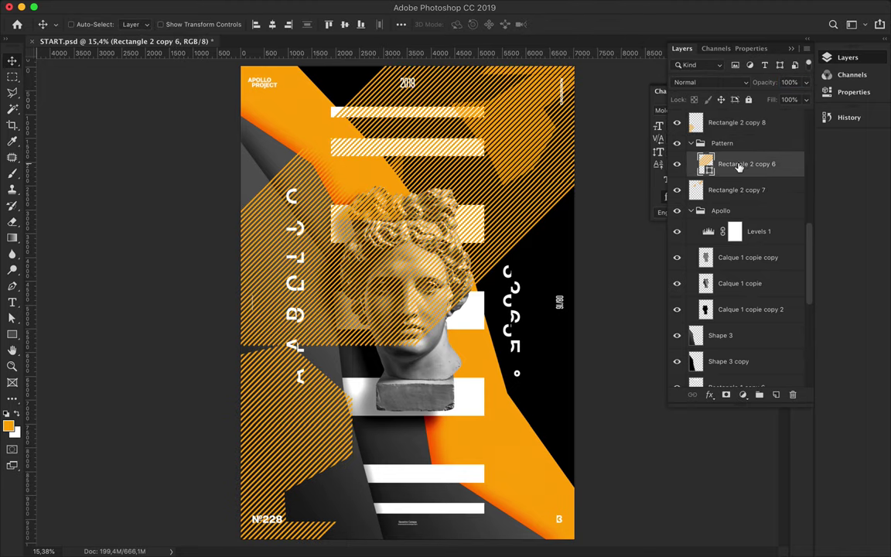
- Duplicate the stripe pattern, rasterize and recolour it grey, and shift it to the lower right
{"action": "key", "text": "b"}
{"action": "left_click", "coordinate": [488, 193]}
{"action": "key", "text": "g"}
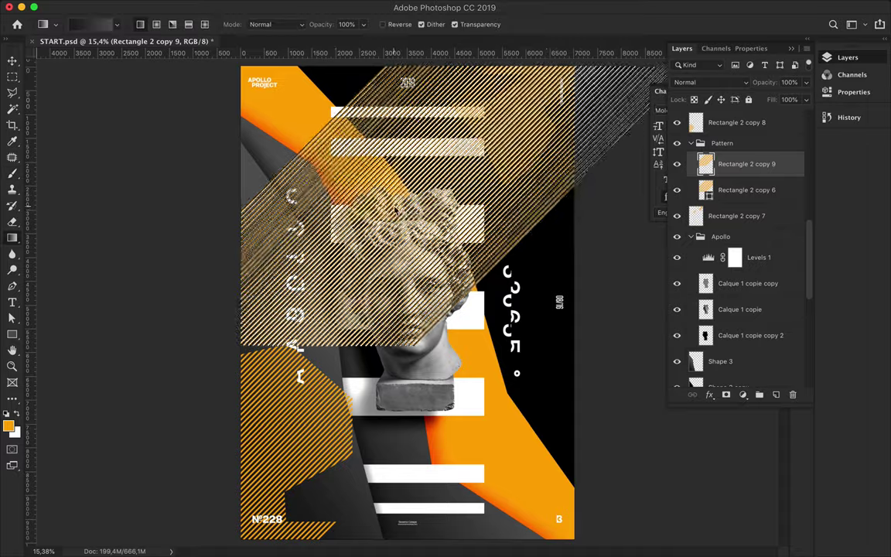
{"action": "key", "text": "v"}
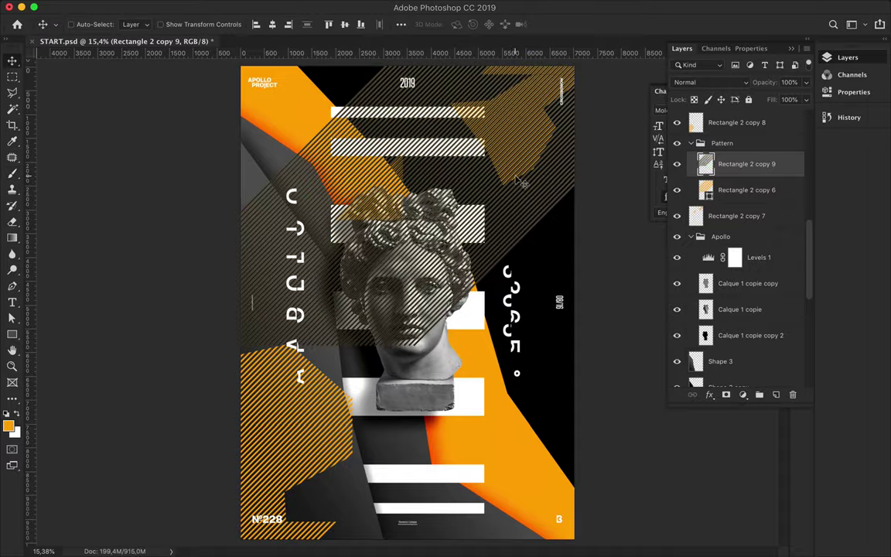
{"action": "mouse_move", "coordinate": [467, 164]}
{"action": "left_mouse_down"}
{"action": "mouse_move", "coordinate": [514, 223]}
{"action": "mouse_move", "coordinate": [541, 348]}
{"action": "left_mouse_up"}
{"action": "mouse_move", "coordinate": [539, 384]}
{"action": "left_mouse_down"}
{"action": "mouse_move", "coordinate": [567, 386]}
{"action": "mouse_move", "coordinate": [558, 378]}
{"action": "mouse_move", "coordinate": [548, 397]}
{"action": "left_mouse_up"}
- Move Rectangle 2 copy 9 out of Pattern below Shape 3, collapse Apollo, and lower the stripes
{"action": "left_click_drag", "start_coordinate": [750, 145], "coordinate": [746, 368]}
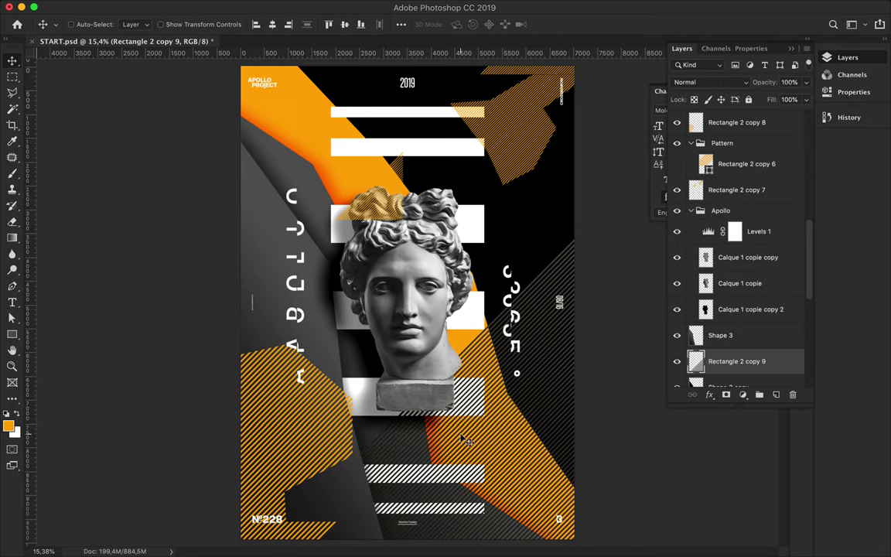
{"action": "left_click", "coordinate": [741, 263]}
{"action": "left_click", "coordinate": [691, 210]}
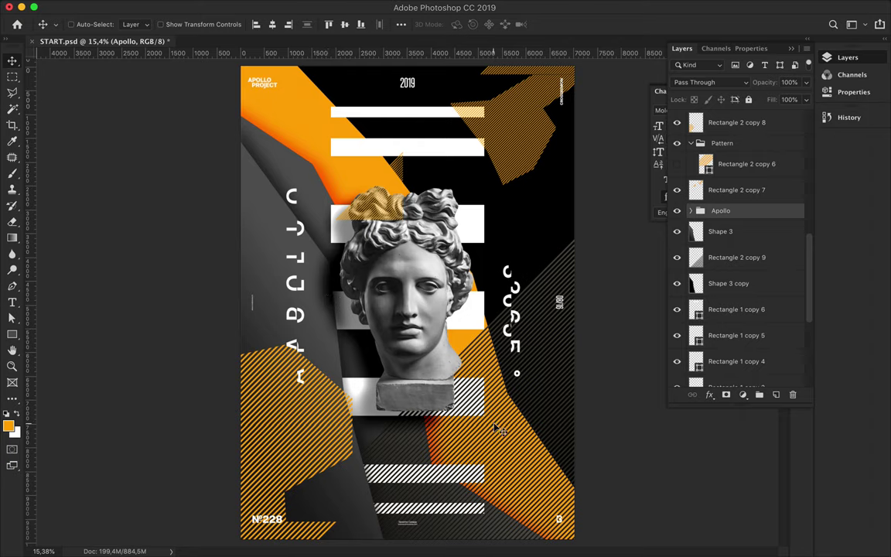
{"action": "mouse_move", "coordinate": [496, 379]}
{"action": "left_mouse_down"}
{"action": "mouse_move", "coordinate": [521, 458]}
{"action": "mouse_move", "coordinate": [499, 472]}
{"action": "left_mouse_up"}
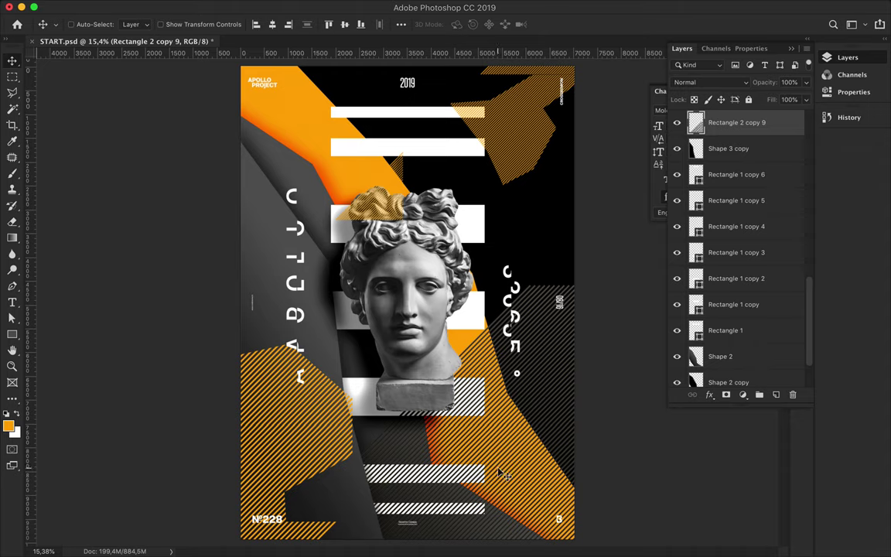
- Rasterize Rectangle 2 copy 9 and delete a lassoed part of the grey stripes
{"action": "right_click", "coordinate": [742, 122]}
{"action": "left_click", "coordinate": [576, 171]}
{"action": "key", "text": "l"}
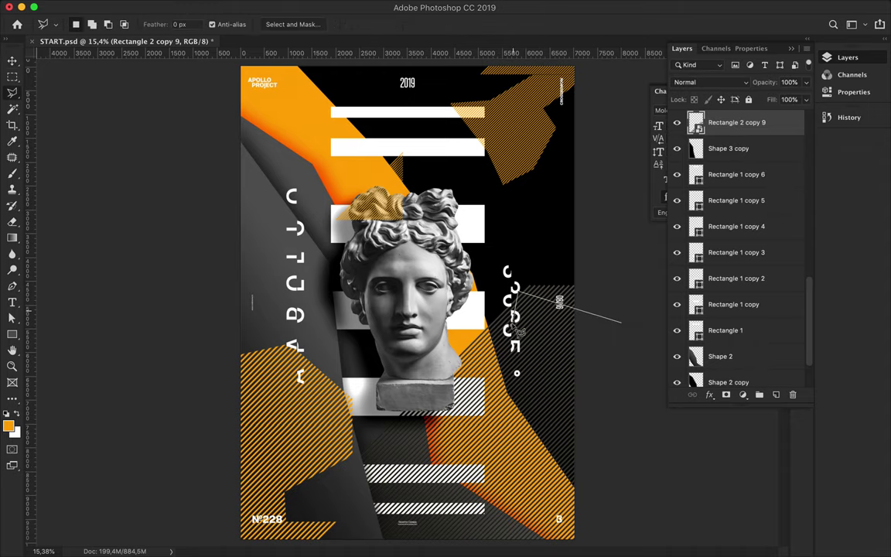
{"action": "mouse_move", "coordinate": [621, 321]}
{"action": "left_mouse_down"}
{"action": "mouse_move", "coordinate": [418, 448]}
{"action": "mouse_move", "coordinate": [602, 224]}
{"action": "left_mouse_up"}
{"action": "right_click", "coordinate": [739, 149]}
{"action": "left_click", "coordinate": [624, 229]}
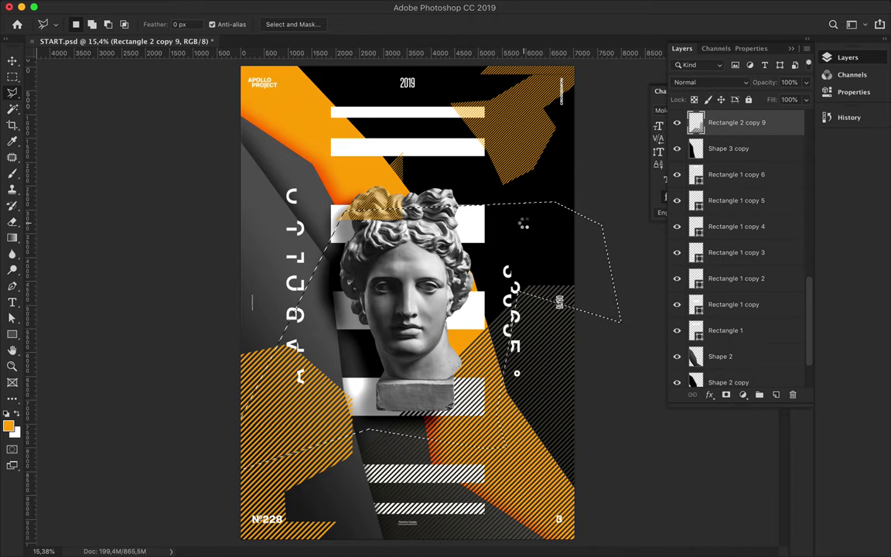
{"action": "key", "text": "Delete"}
{"action": "key", "text": "ctrl+d"}
- Reposition the trimmed stripes and move Rectangle 1 copy 5 to the top of the layers
{"action": "key", "text": "v"}
{"action": "left_click_drag", "start_coordinate": [552, 400], "coordinate": [555, 409]}
{"action": "left_click", "coordinate": [735, 200]}
{"action": "left_click_drag", "start_coordinate": [735, 201], "coordinate": [752, 122]}
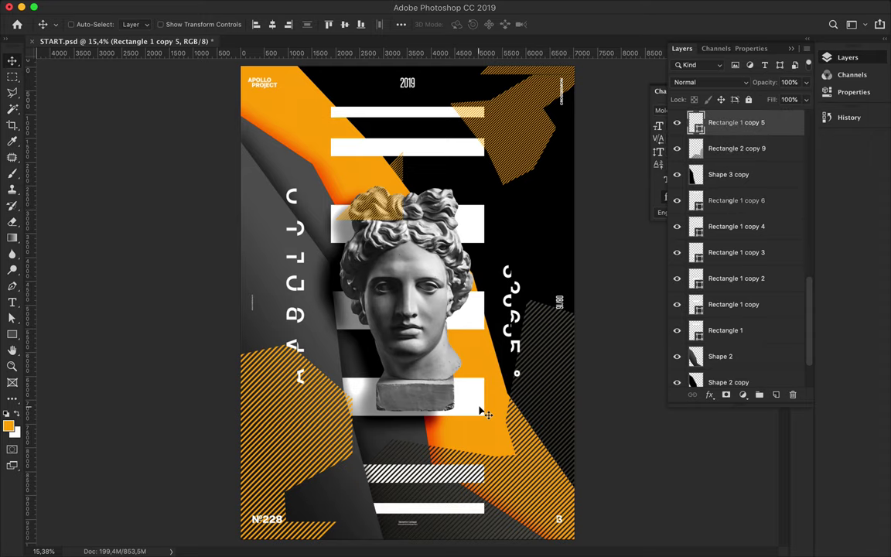
- Undo raising Rectangle 1 copy 5 and move Rectangle 1 copy 4 up under Shape 3 copy
{"action": "key", "text": "ctrl+z"}
{"action": "left_click", "coordinate": [717, 226]}
{"action": "left_click_drag", "start_coordinate": [717, 226], "coordinate": [734, 160]}
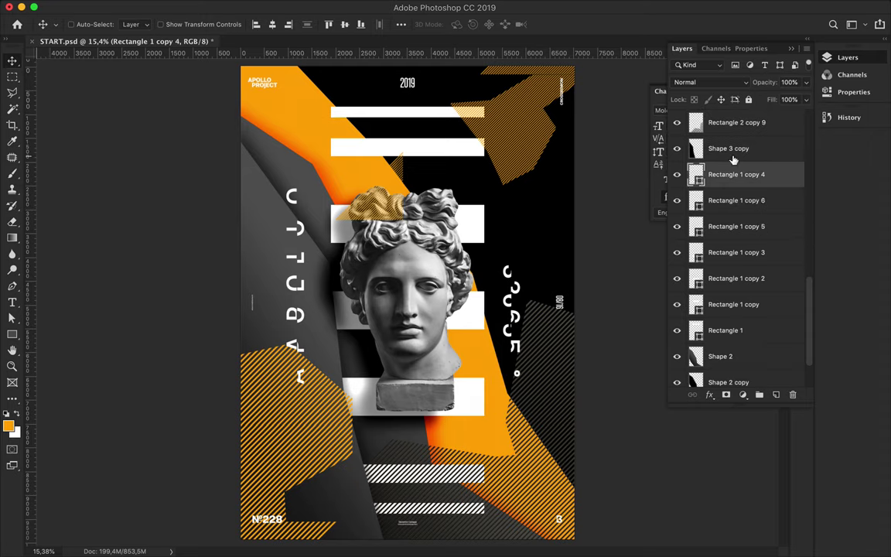
{"action": "scroll", "coordinate": [733, 160], "scroll_direction": "up", "scroll_amount": 2}
{"action": "mouse_move", "coordinate": [727, 188]}
{"action": "left_mouse_down"}
{"action": "mouse_move", "coordinate": [744, 164]}
{"action": "mouse_move", "coordinate": [733, 132]}
{"action": "left_mouse_up"}
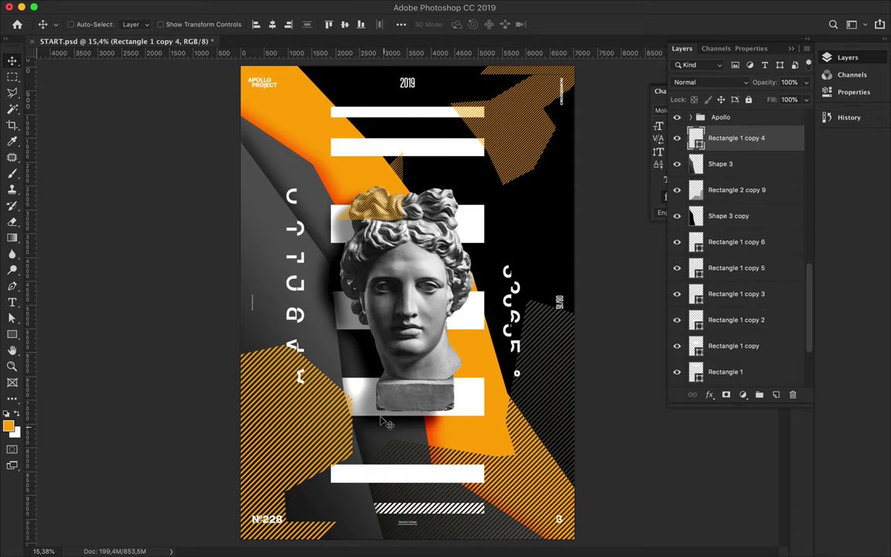
- Stretch the Rectangle 1 copy 3 white bar downward to H 1571 px
{"action": "left_click", "coordinate": [477, 408], "text": "ctrl"}
{"action": "key", "text": "ctrl+t"}
{"action": "left_click_drag", "start_coordinate": [407, 414], "coordinate": [408, 455]}
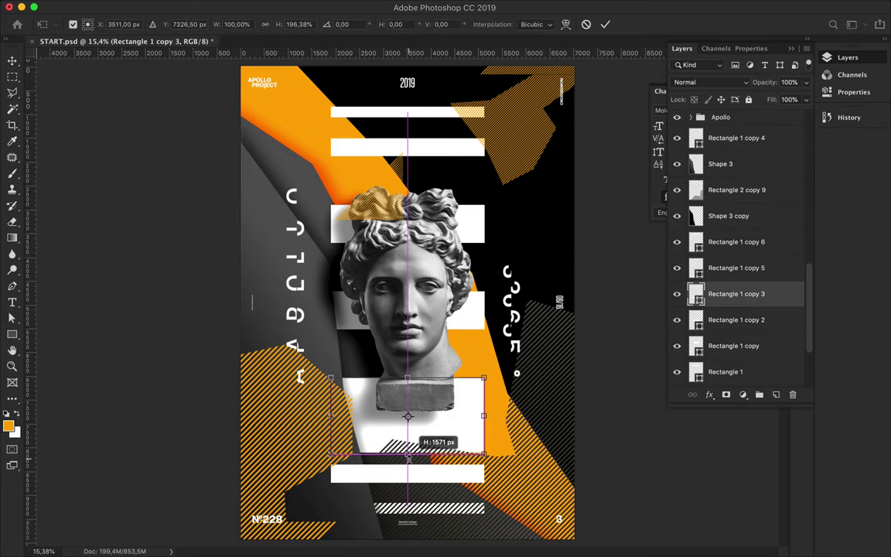
{"action": "key", "text": "Return"}
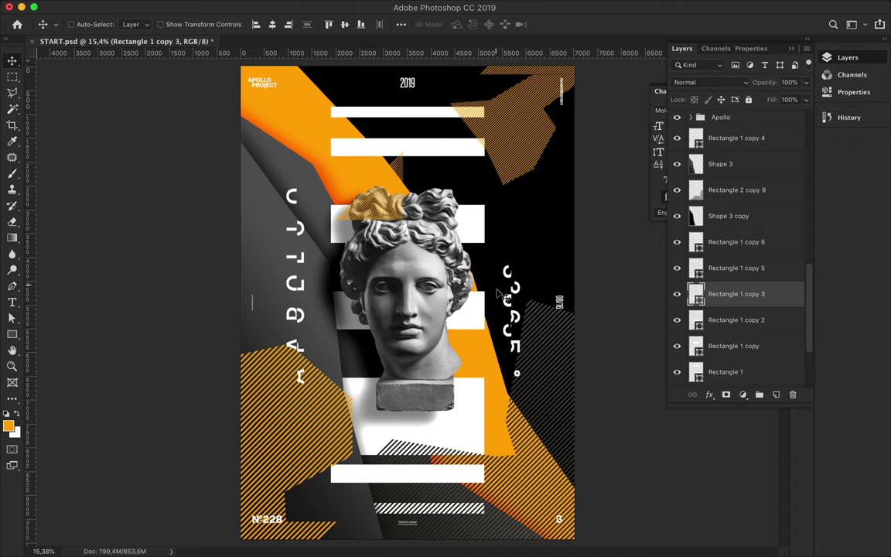
- Duplicate a hatched shape, rotate the copy 90°, and resize it near the top left
{"action": "left_click", "coordinate": [552, 378]}
{"action": "left_click_drag", "start_coordinate": [502, 341], "coordinate": [479, 271]}
{"action": "key", "text": "ctrl+t"}
{"action": "key", "text": "Return"}
{"action": "key", "text": "ctrl+t"}
{"action": "mouse_move", "coordinate": [367, 78]}
{"action": "left_mouse_down"}
{"action": "mouse_move", "coordinate": [520, 248]}
{"action": "mouse_move", "coordinate": [309, 163]}
{"action": "mouse_move", "coordinate": [296, 124]}
{"action": "left_mouse_up"}
{"action": "key", "text": "Return"}
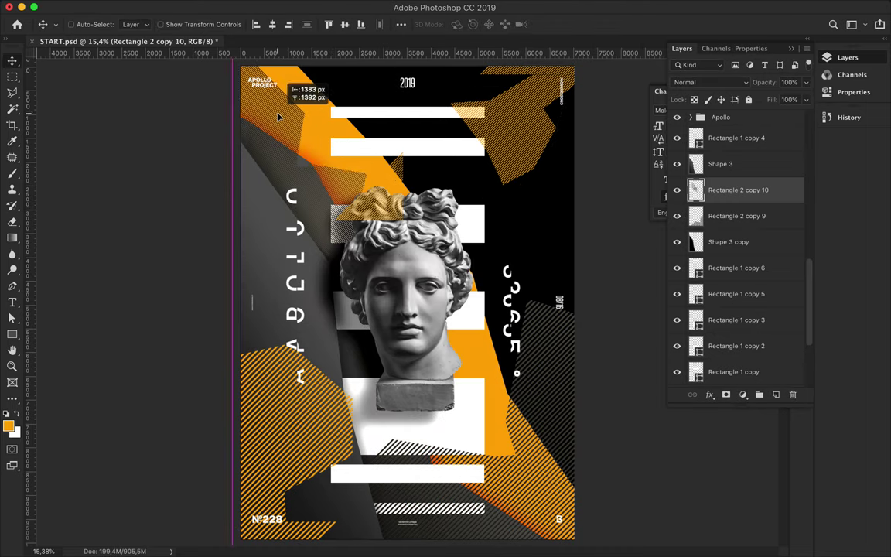
- Scale Rectangle 2 copy 8 to about 103% and shift it slightly lower
{"action": "scroll", "coordinate": [301, 128], "scroll_direction": "down", "scroll_amount": 1}
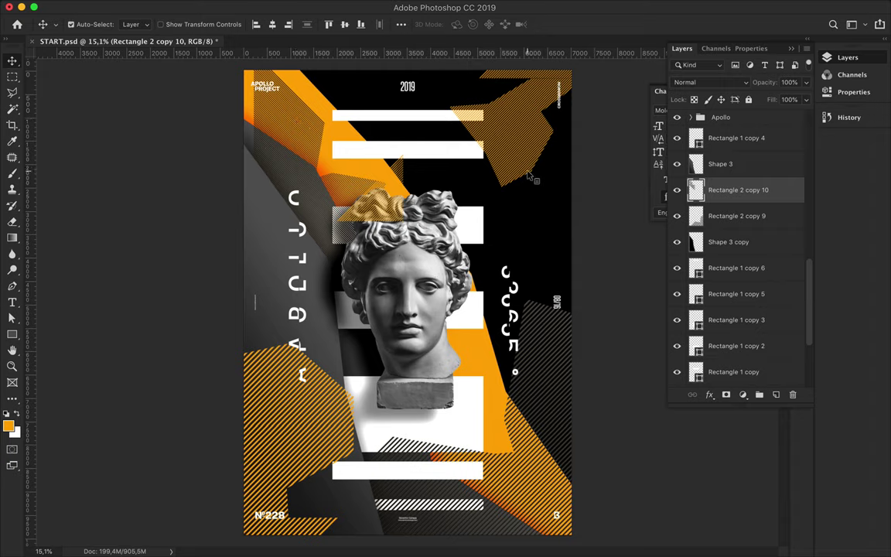
{"action": "left_click", "coordinate": [328, 411]}
{"action": "key", "text": "ctrl+t"}
{"action": "left_click_drag", "start_coordinate": [360, 324], "coordinate": [371, 325]}
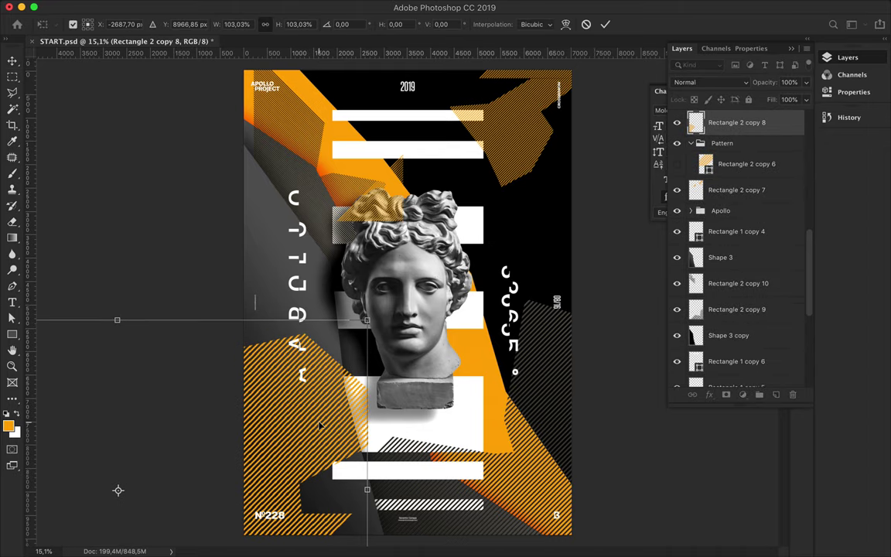
{"action": "left_click_drag", "start_coordinate": [318, 422], "coordinate": [316, 435]}
{"action": "key", "text": "Return"}
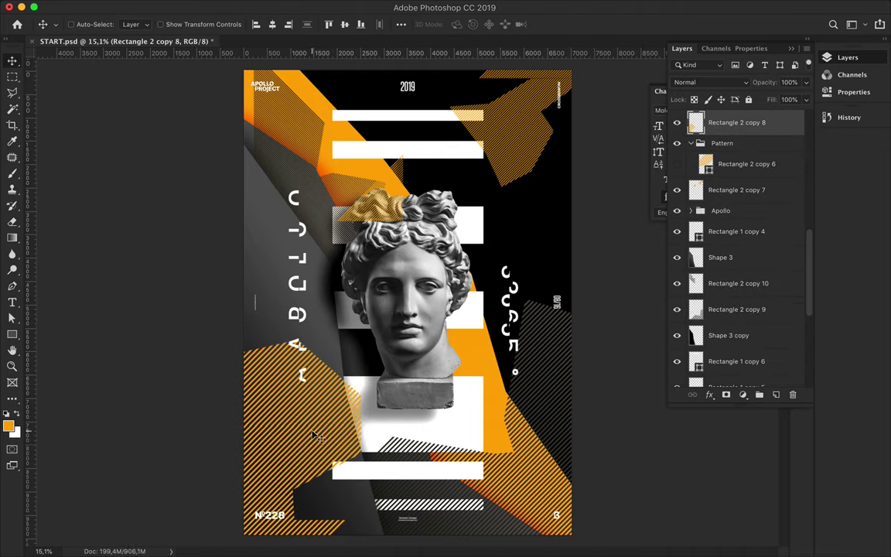
{"action": "scroll", "coordinate": [257, 152], "scroll_direction": "down", "scroll_amount": 1}
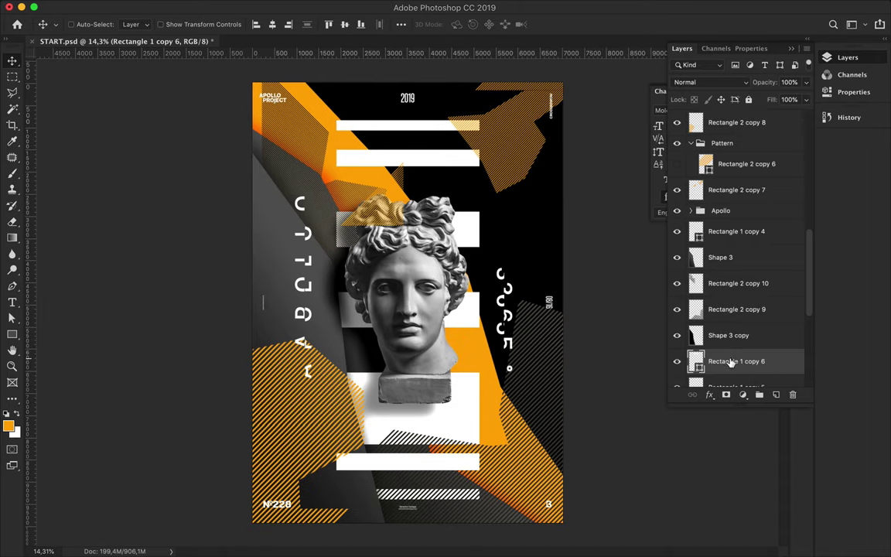
- Move Rectangle 1 copy 6 to the top and load the diagonal shape's outline as a selection
{"action": "left_click_drag", "start_coordinate": [730, 362], "coordinate": [712, 122]}
{"action": "scroll", "coordinate": [735, 255], "scroll_direction": "down", "scroll_amount": 10}
{"action": "left_click", "coordinate": [728, 374]}
{"action": "left_click", "coordinate": [696, 373], "text": "super"}
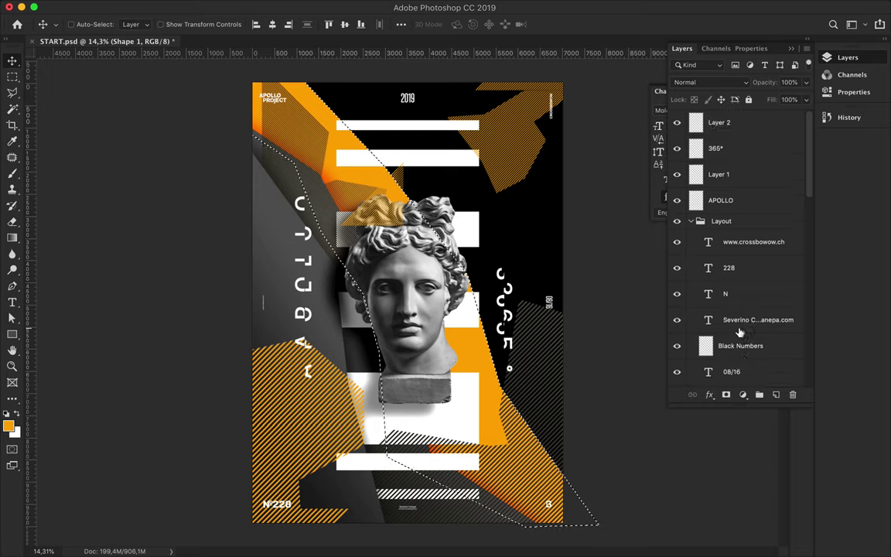
{"action": "scroll", "coordinate": [735, 255], "scroll_direction": "up", "scroll_amount": 10}
{"action": "left_click", "coordinate": [735, 374]}
- Rasterize the bar layer and erase within the selection at 100% strength
{"action": "key", "text": "e"}
{"action": "left_click", "coordinate": [534, 193]}
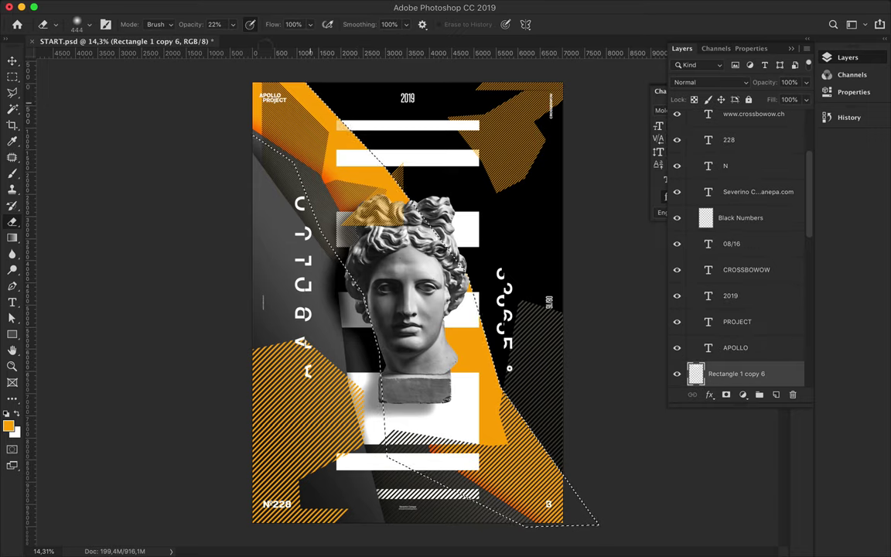
{"action": "key", "text": "0"}
{"action": "key", "text": "v"}
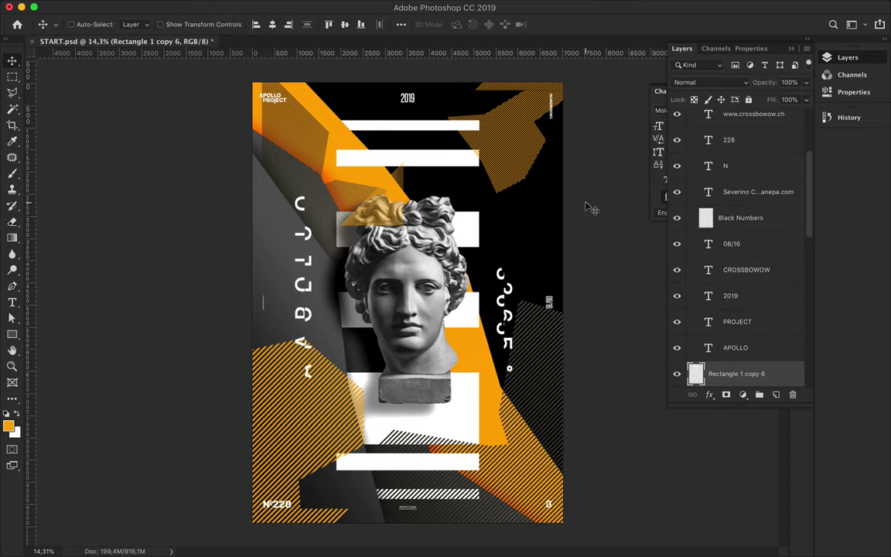